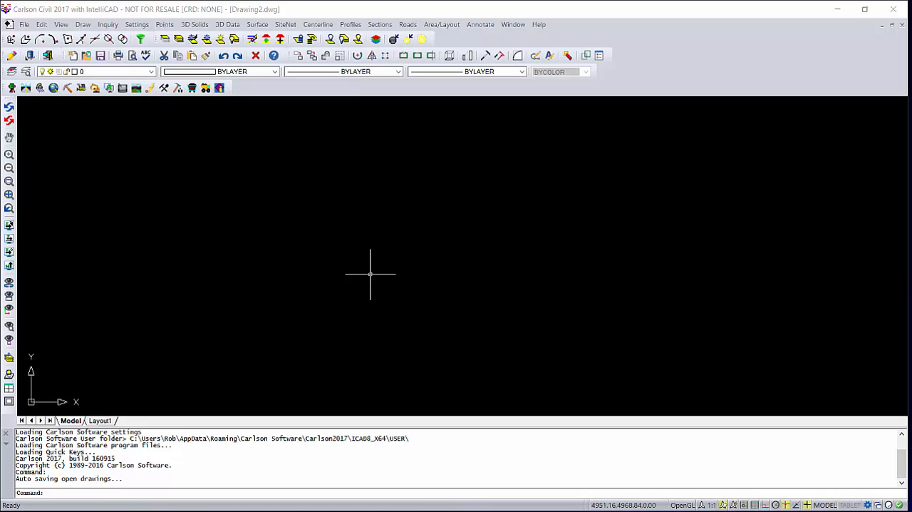
{"action": "left_click", "coordinate": [352, 27]}
{"action": "mouse_move", "coordinate": [353, 49]}
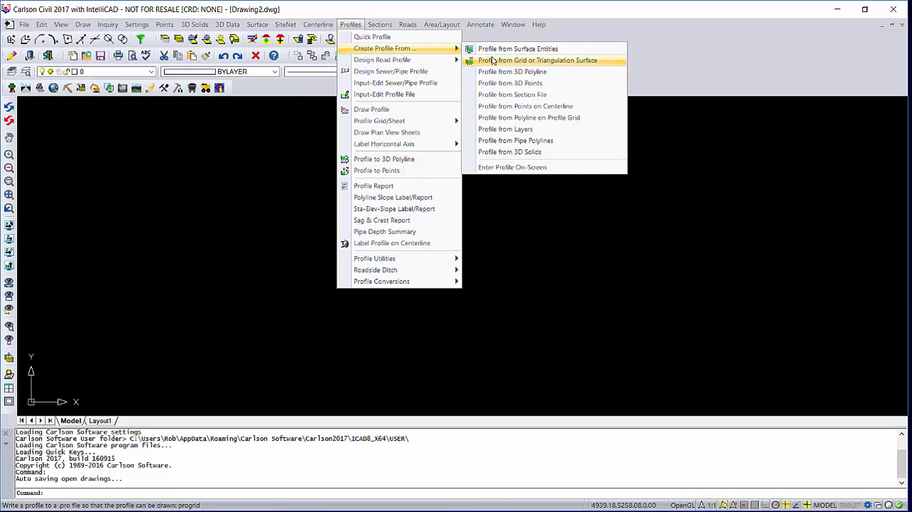
Start a text/ASCII point import and choose vb_output_radarsoftware.XYZ as the source file.
{"action": "mouse_move", "coordinate": [170, 25]}
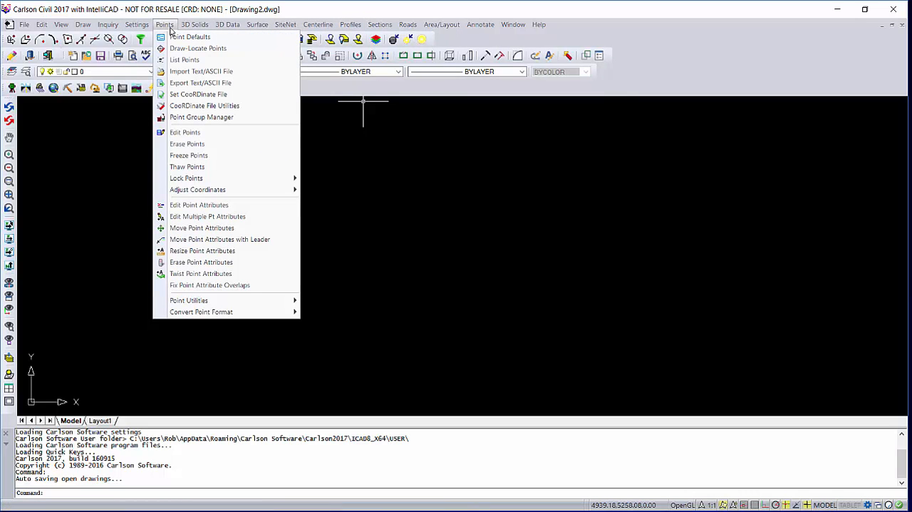
{"action": "left_click", "coordinate": [185, 74]}
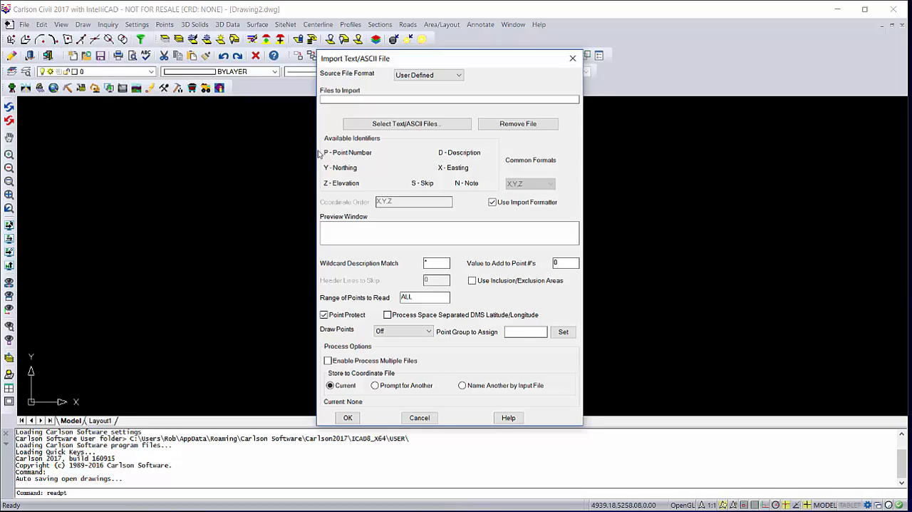
{"action": "left_click", "coordinate": [352, 127]}
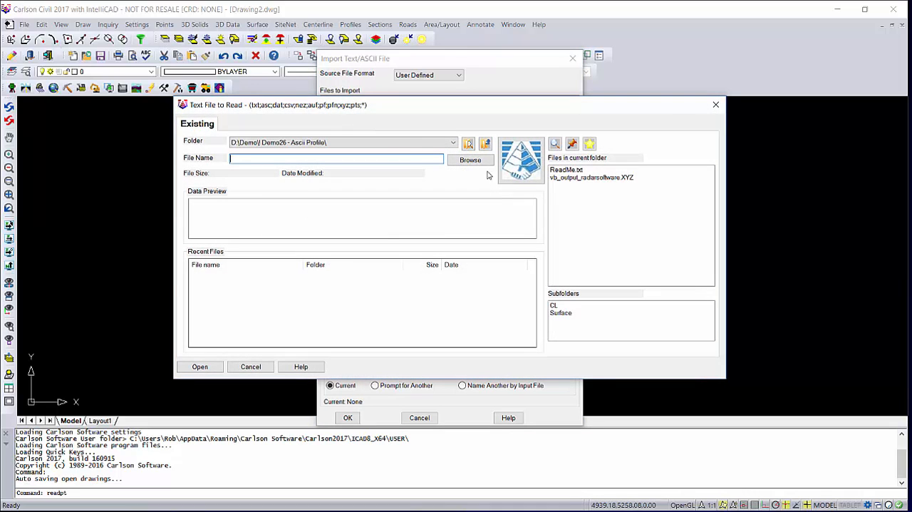
{"action": "left_click", "coordinate": [605, 178]}
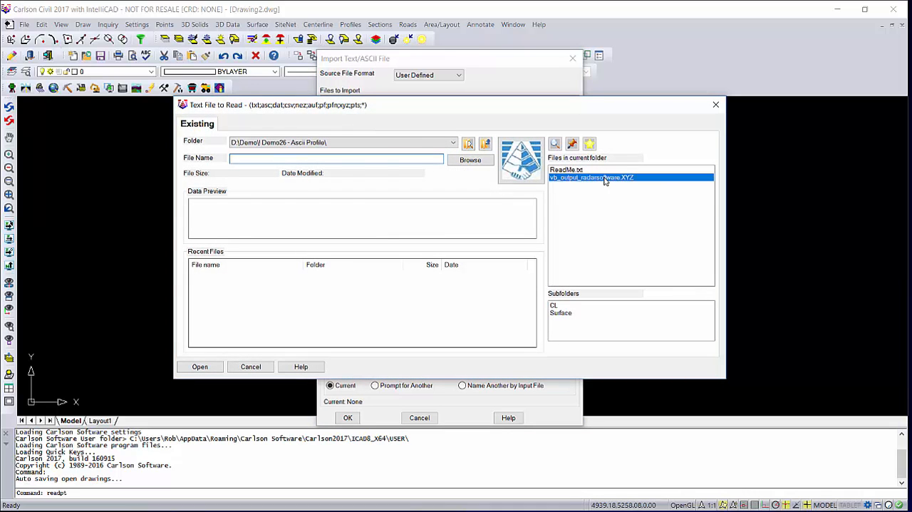
{"action": "left_click", "coordinate": [201, 366]}
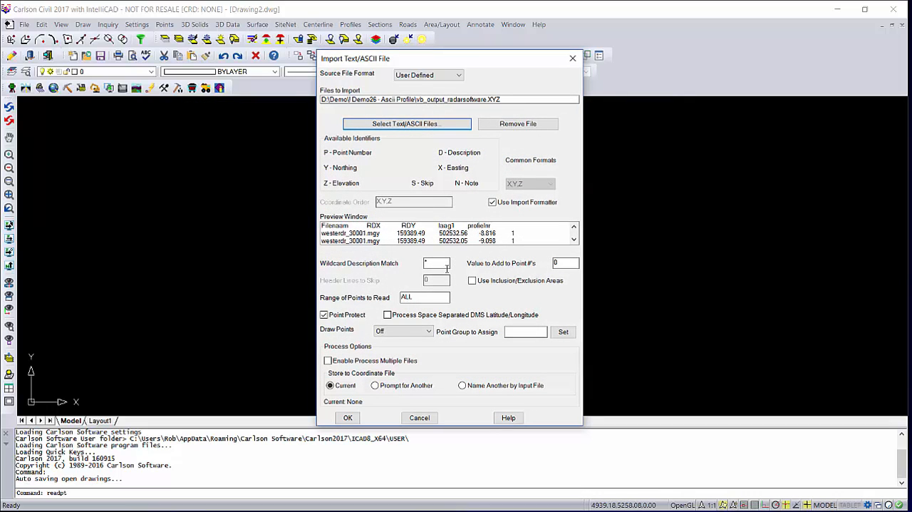
{"action": "left_click", "coordinate": [492, 202]}
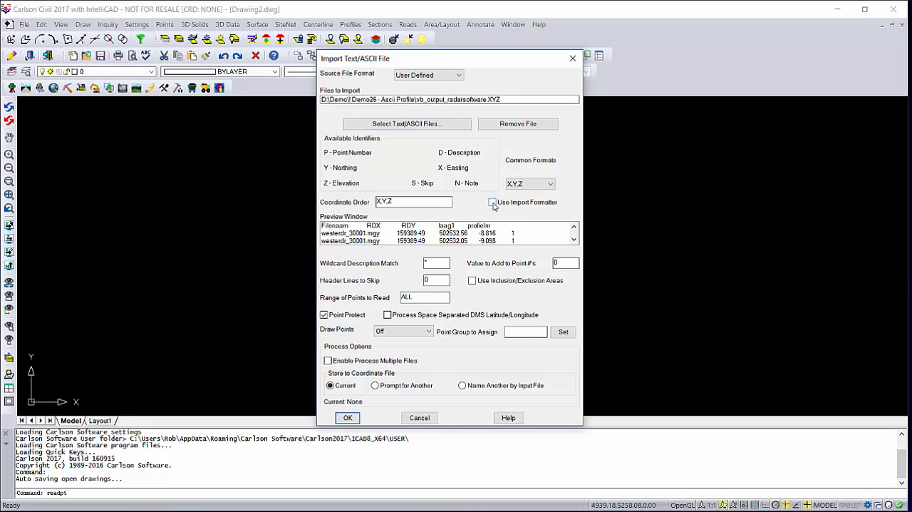
{"action": "left_click", "coordinate": [492, 203]}
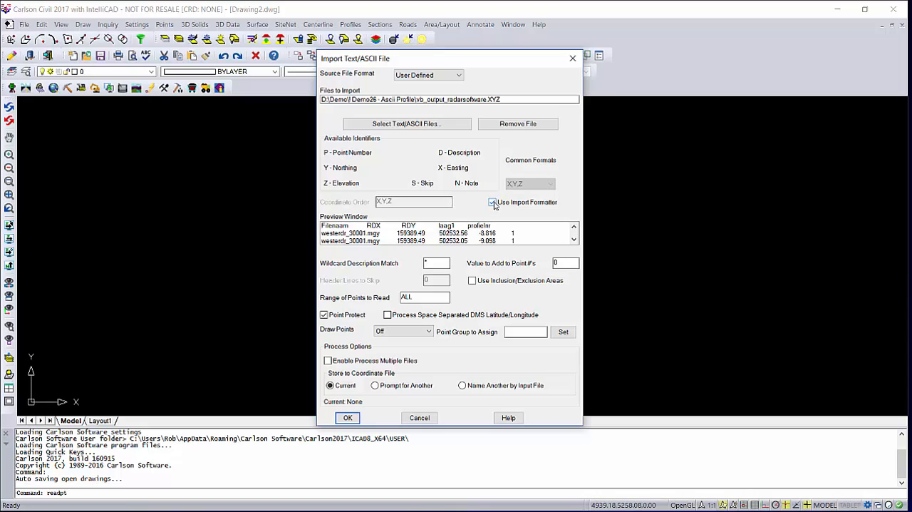
{"action": "left_click", "coordinate": [492, 202]}
{"action": "left_click", "coordinate": [493, 202]}
Accept the import settings and create a new coordinate file named 1020 for the output.
{"action": "left_click", "coordinate": [354, 420]}
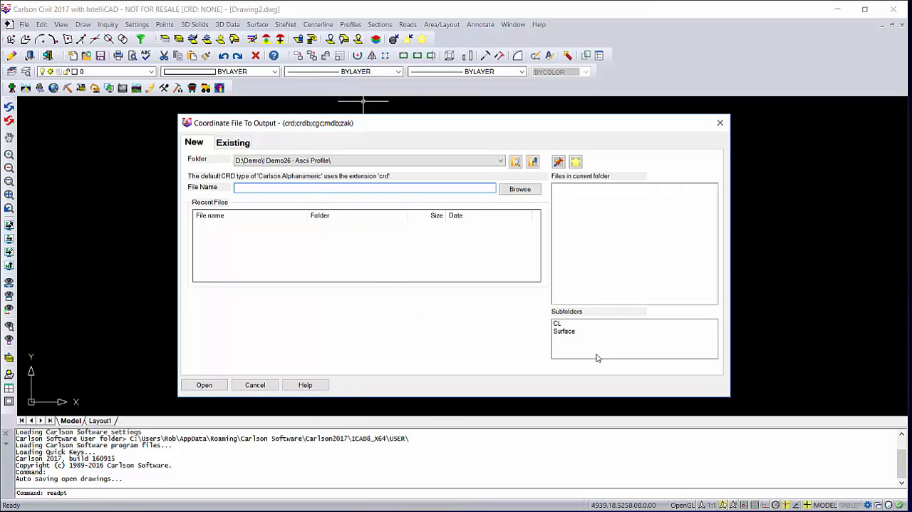
{"action": "type", "text": "1020"}
{"action": "left_click", "coordinate": [204, 385]}
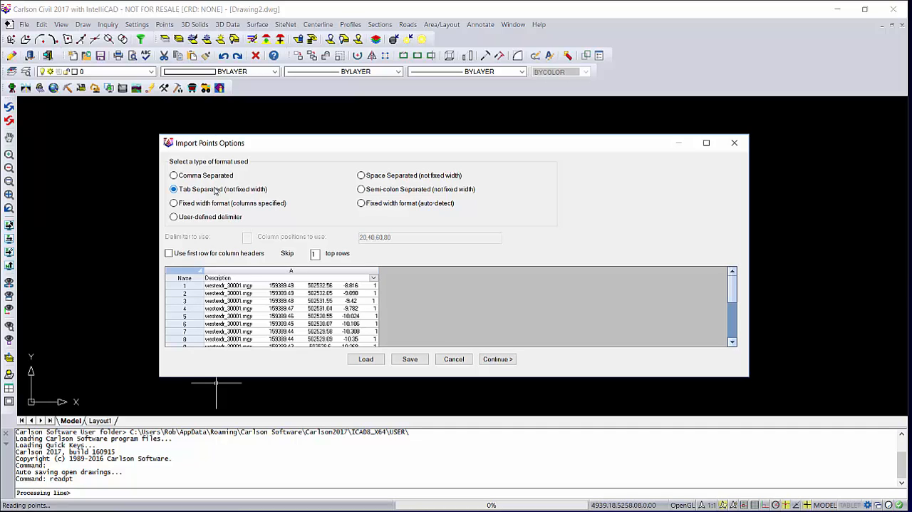
Set the point import format to fixed width with specified columns and skip 1 top row.
{"action": "left_click", "coordinate": [215, 204]}
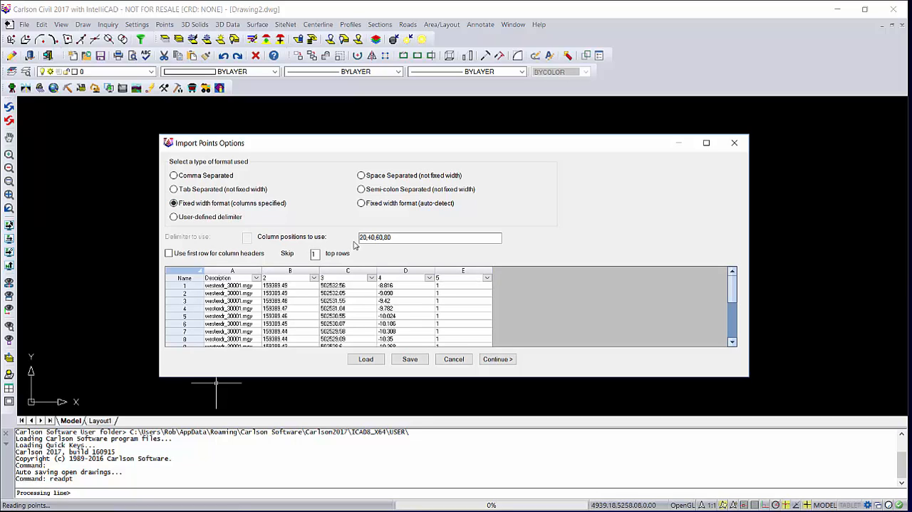
{"action": "left_click", "coordinate": [360, 239]}
{"action": "double_click", "coordinate": [315, 254]}
{"action": "type", "text": "0"}
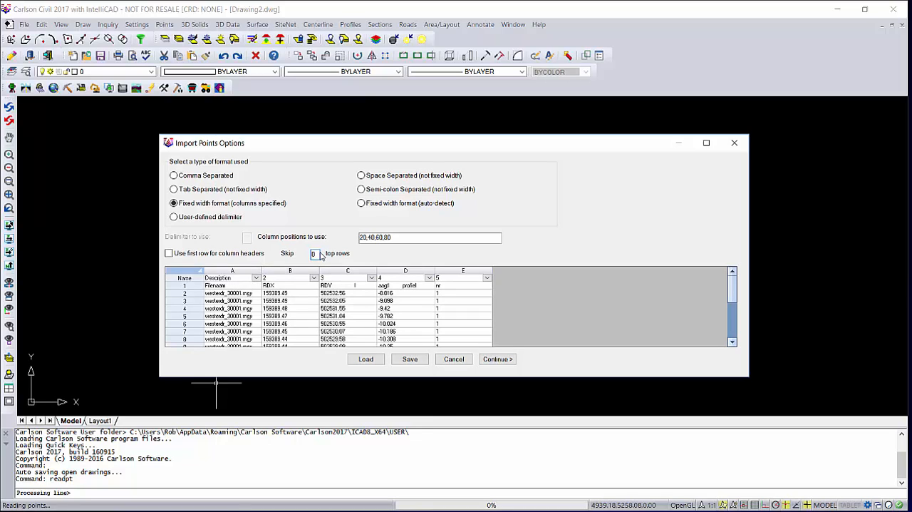
{"action": "type", "text": "1"}
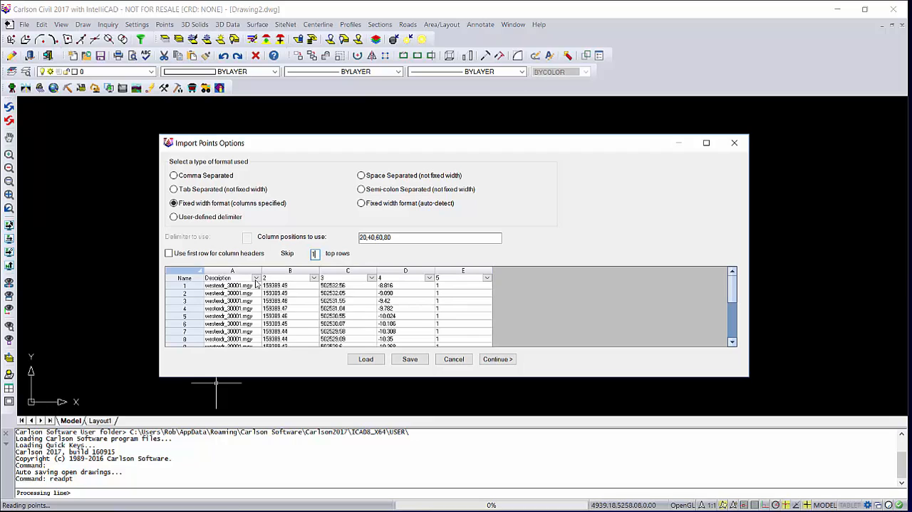
Assign column A to Skip, column B to Easting and column C to Northing in the import table.
{"action": "left_click", "coordinate": [256, 279]}
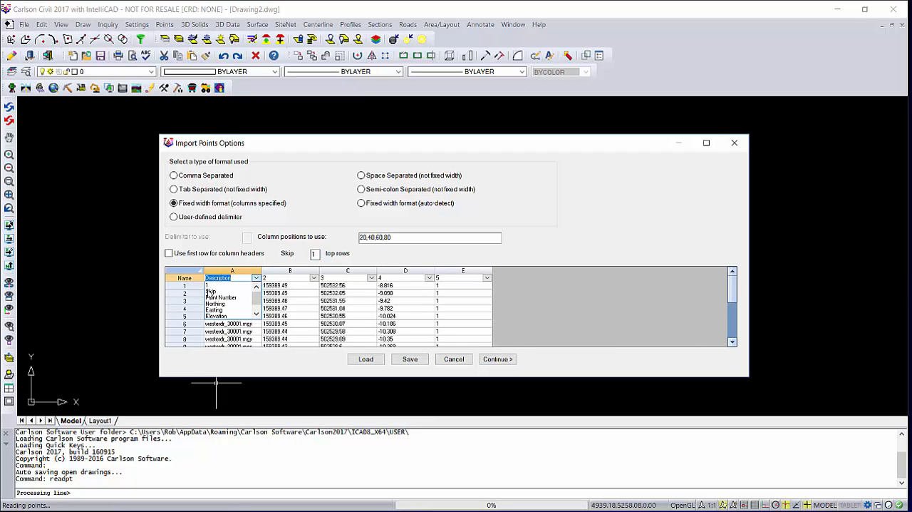
{"action": "left_click", "coordinate": [210, 294]}
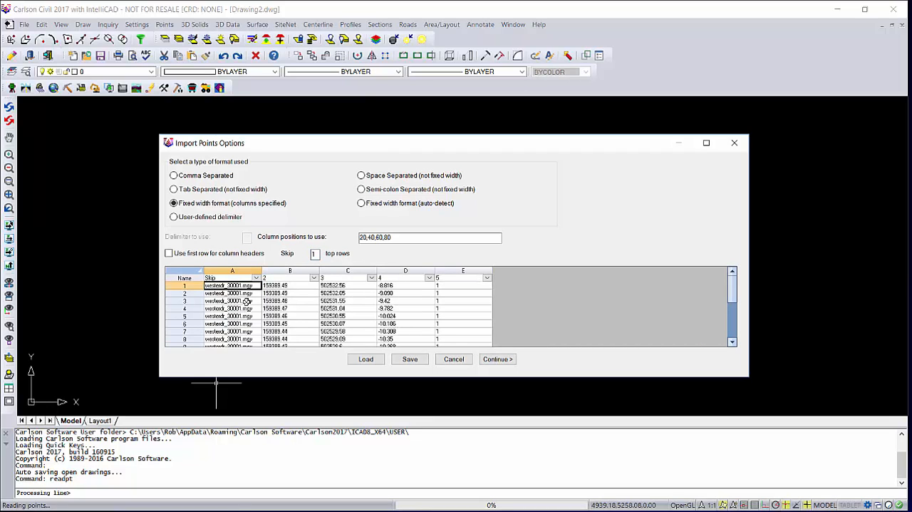
{"action": "left_click", "coordinate": [313, 278]}
{"action": "left_click", "coordinate": [282, 309]}
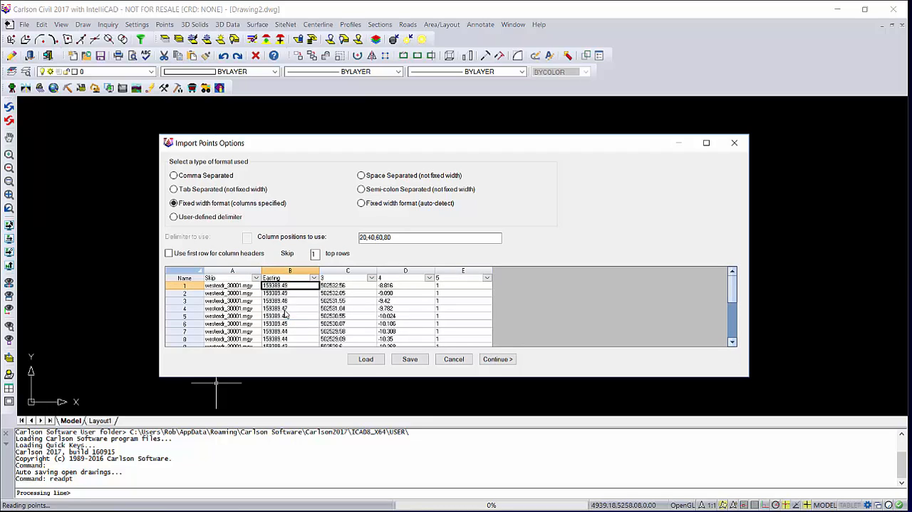
{"action": "left_click", "coordinate": [371, 277]}
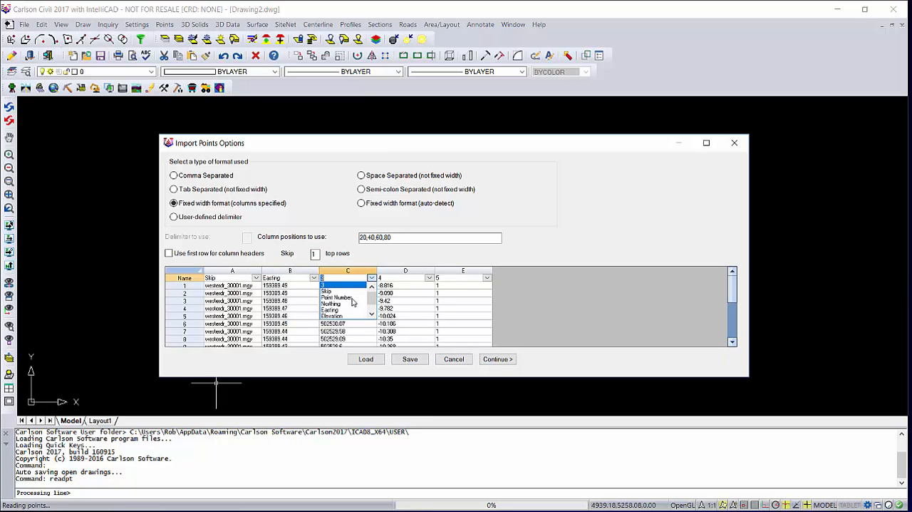
{"action": "left_click", "coordinate": [346, 305]}
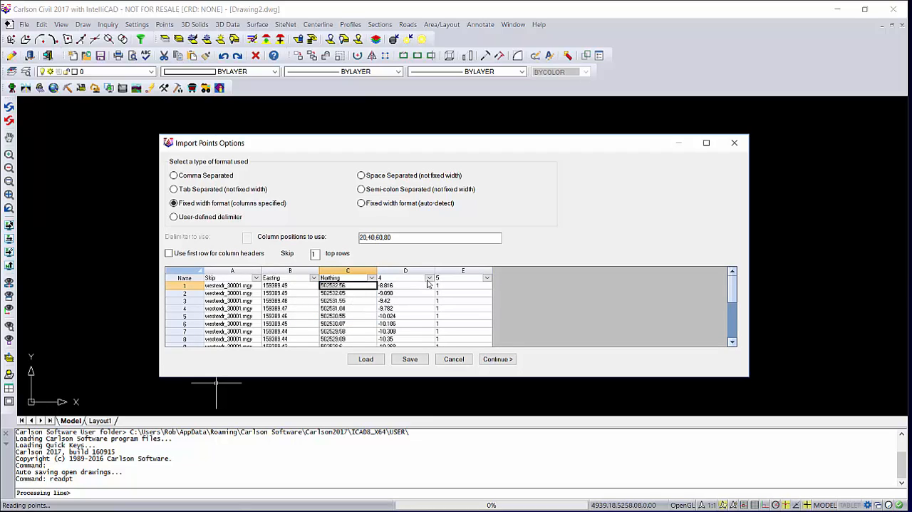
Assign column D to Elevation and column E to Description, and complete the point import.
{"action": "left_click", "coordinate": [429, 279]}
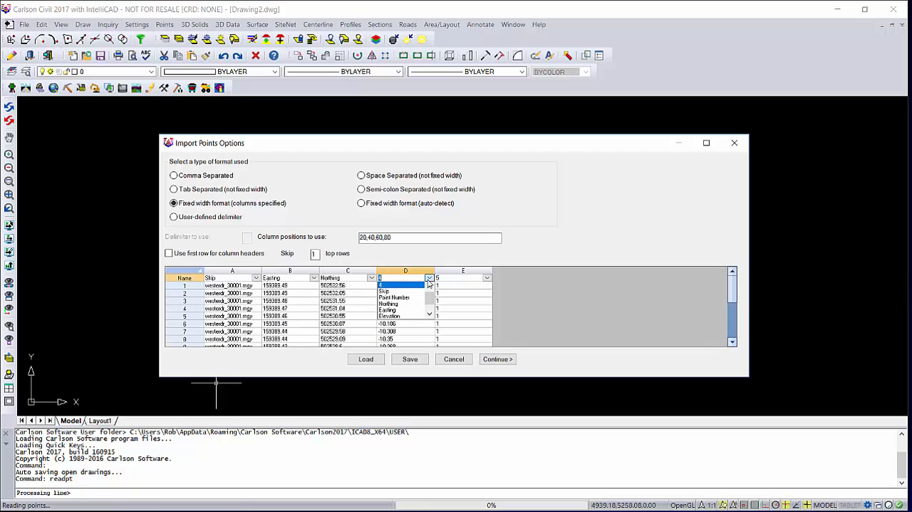
{"action": "left_click", "coordinate": [399, 316]}
{"action": "left_click", "coordinate": [487, 279]}
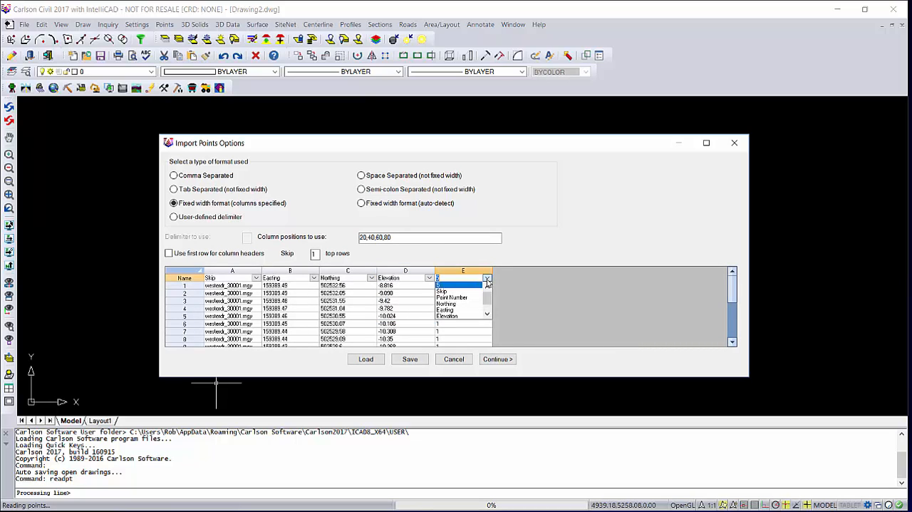
{"action": "left_click_drag", "start_coordinate": [487, 297], "coordinate": [488, 306]}
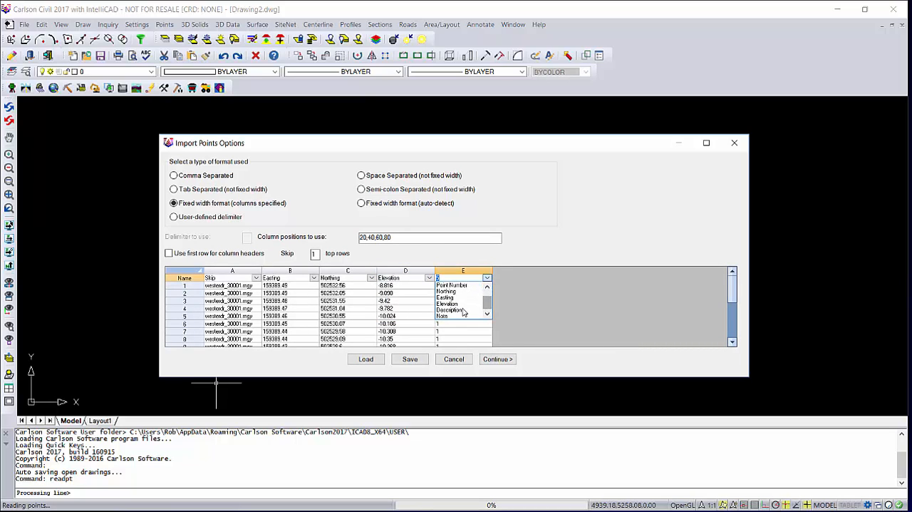
{"action": "left_click", "coordinate": [462, 310]}
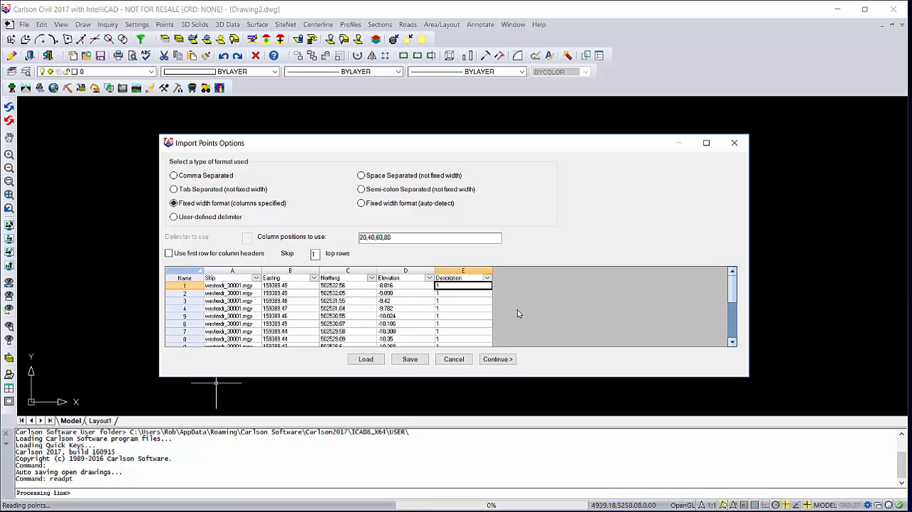
{"action": "left_click", "coordinate": [499, 359]}
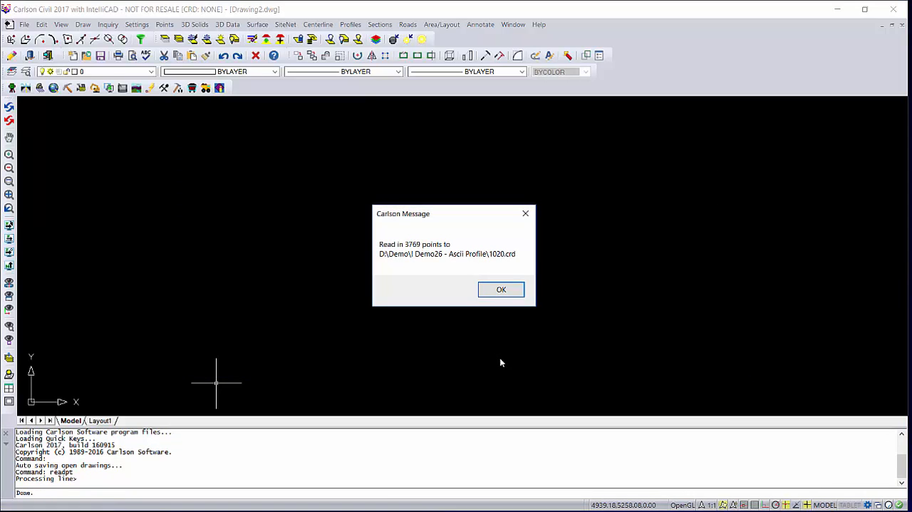
{"action": "left_click", "coordinate": [501, 289]}
List all points of the coordinate file 1020.crd, look through their coordinates and descriptions, and close the report.
{"action": "left_click", "coordinate": [165, 24]}
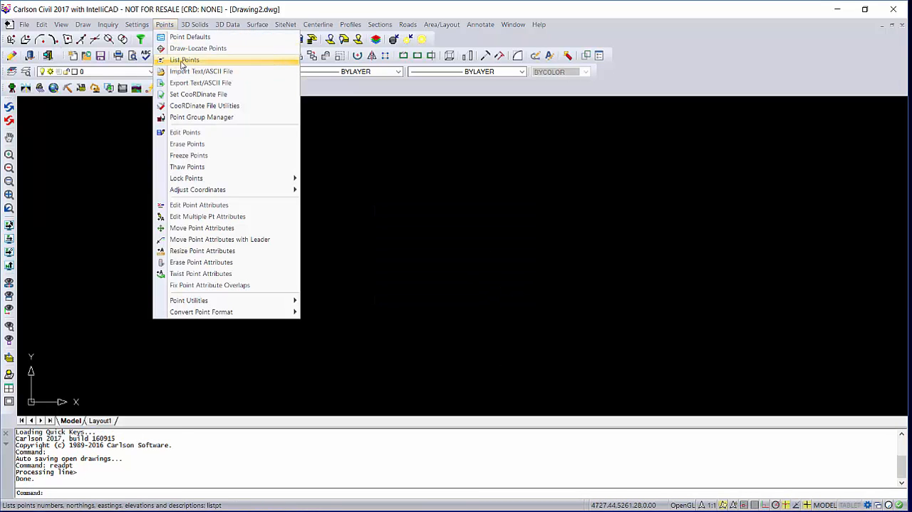
{"action": "left_click", "coordinate": [179, 59]}
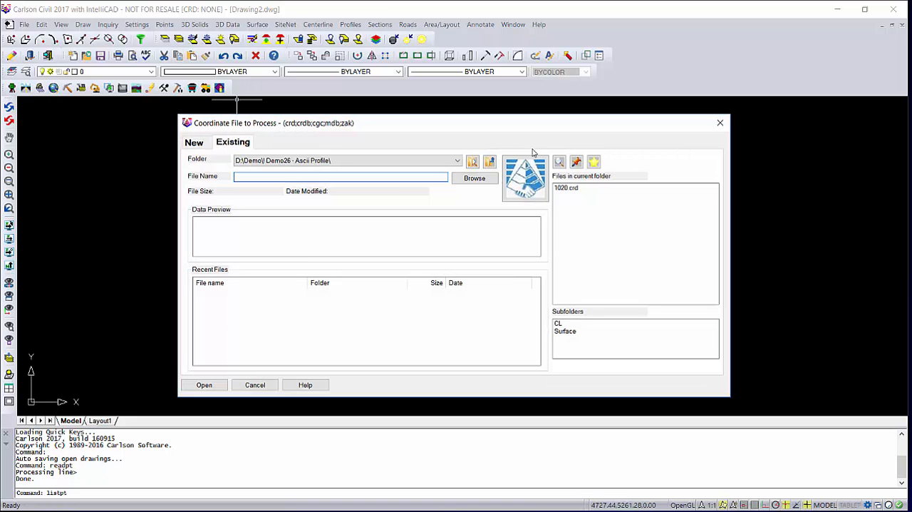
{"action": "left_click", "coordinate": [566, 187]}
{"action": "left_click", "coordinate": [210, 385]}
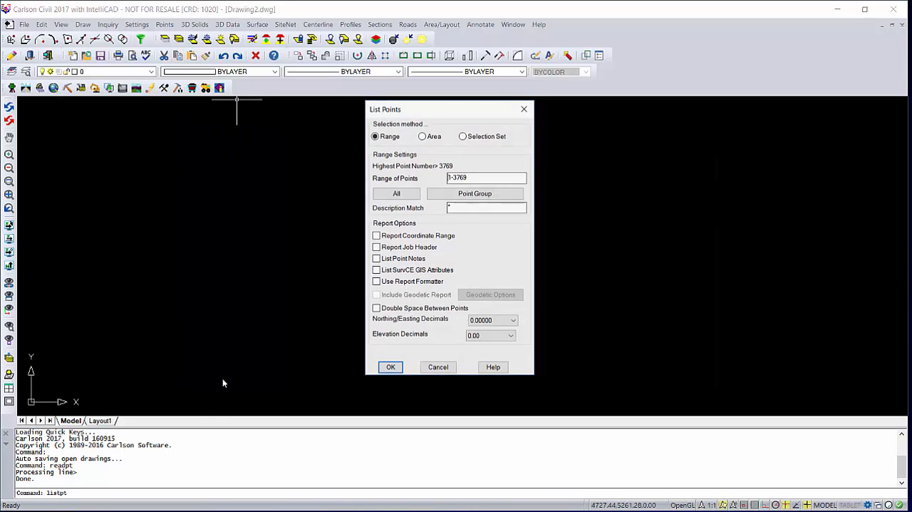
{"action": "left_click", "coordinate": [391, 363]}
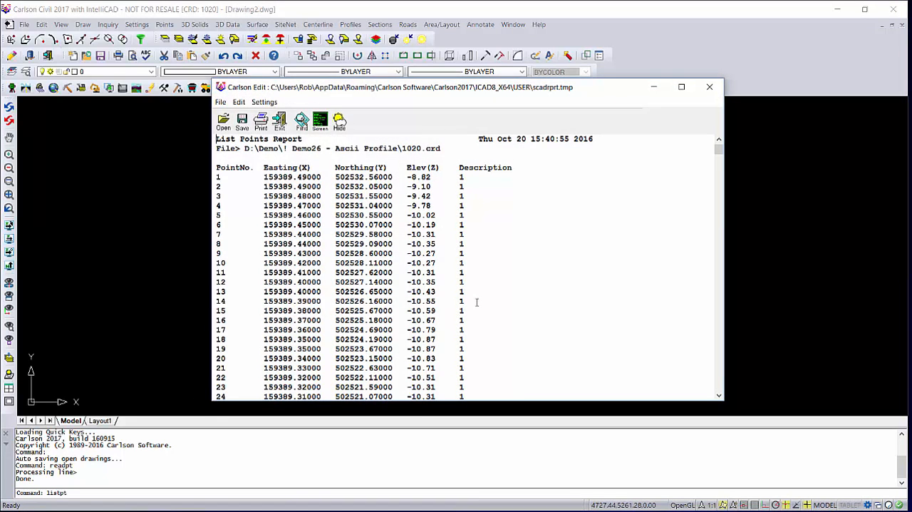
{"action": "left_click_drag", "start_coordinate": [719, 151], "coordinate": [708, 339]}
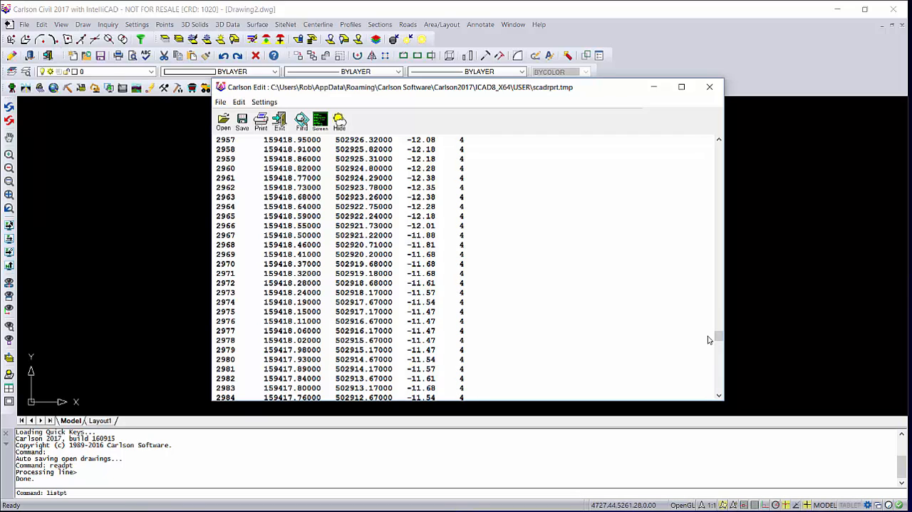
{"action": "left_click", "coordinate": [708, 87]}
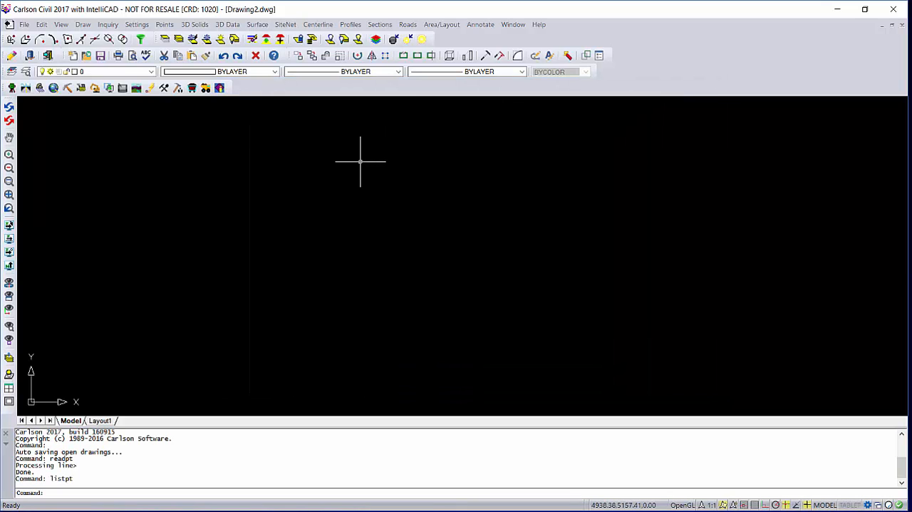
Create a point group named P1 that includes only the points with description 1 instead of all points.
{"action": "left_click", "coordinate": [166, 25]}
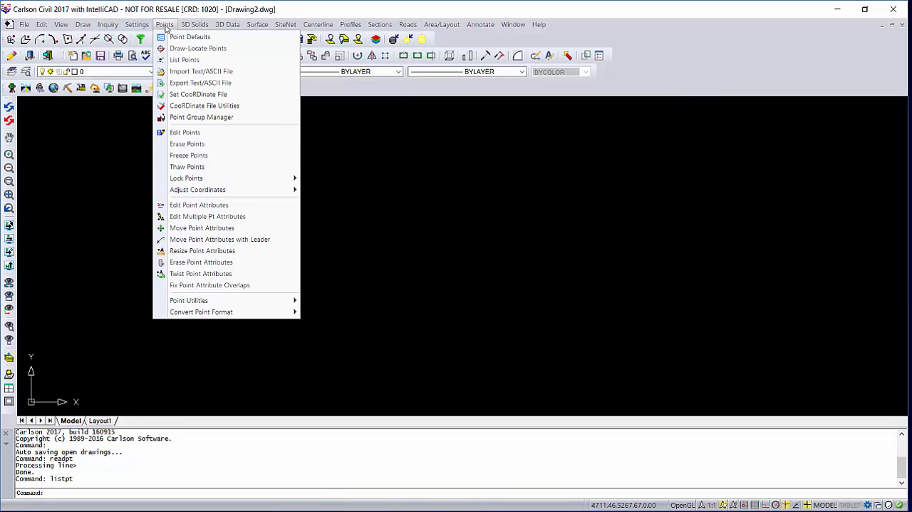
{"action": "left_click", "coordinate": [192, 118]}
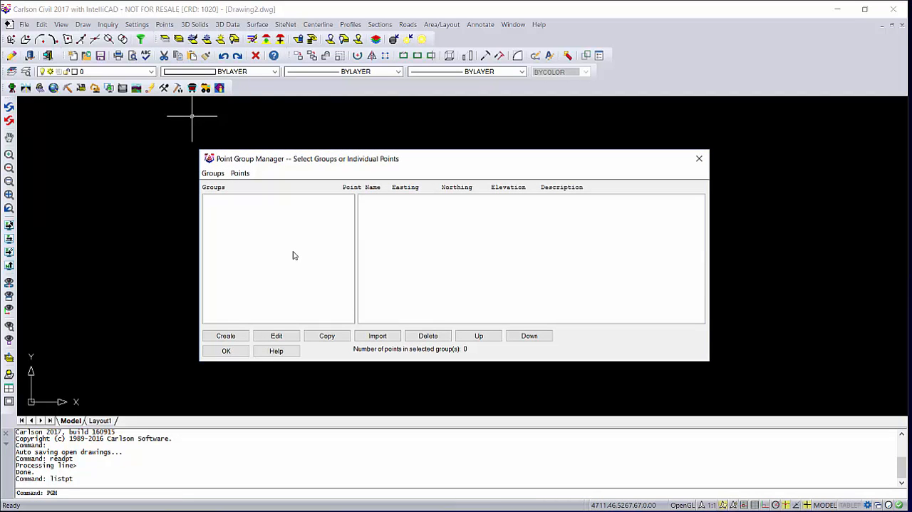
{"action": "left_click", "coordinate": [239, 338]}
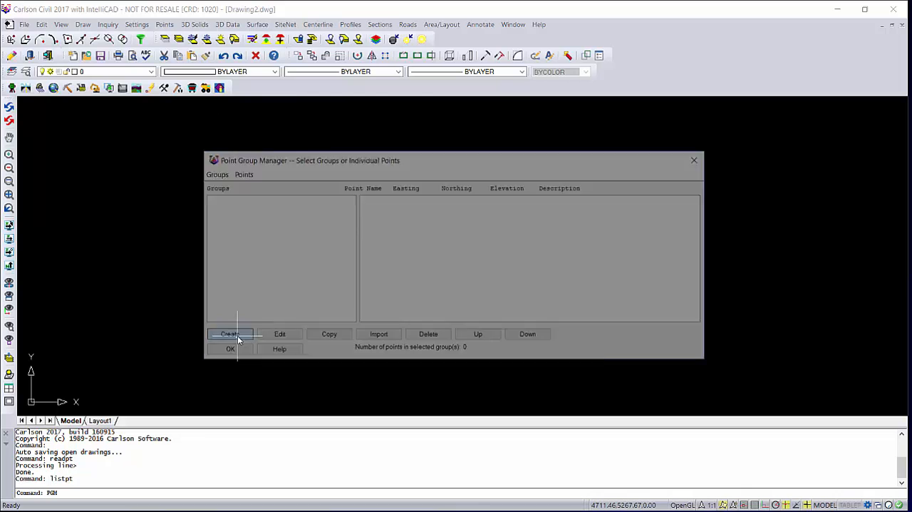
{"action": "left_click_drag", "start_coordinate": [413, 141], "coordinate": [341, 135]}
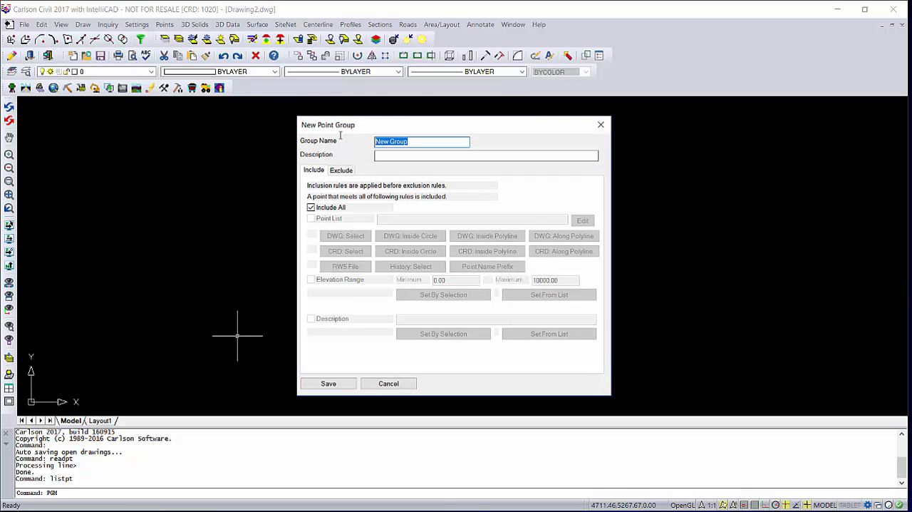
{"action": "type", "text": "P1"}
{"action": "left_click", "coordinate": [311, 207]}
{"action": "left_click", "coordinate": [311, 319]}
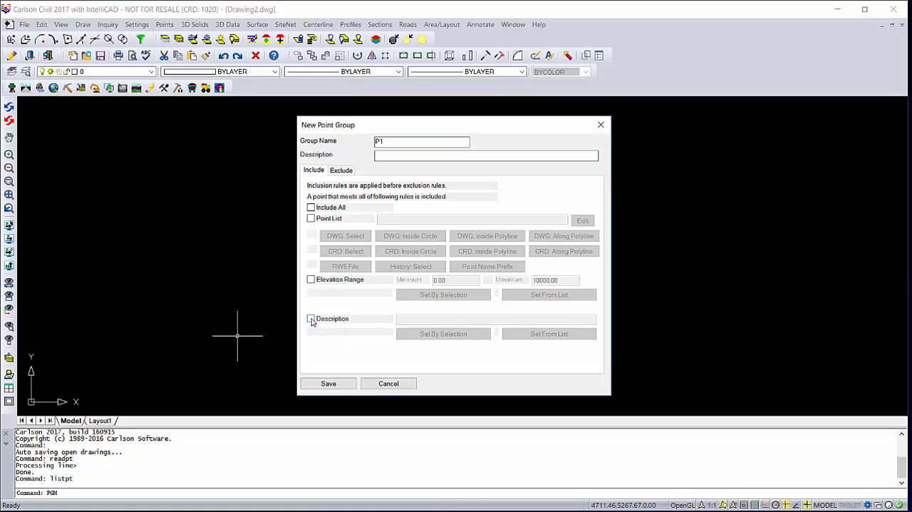
{"action": "left_click", "coordinate": [403, 321]}
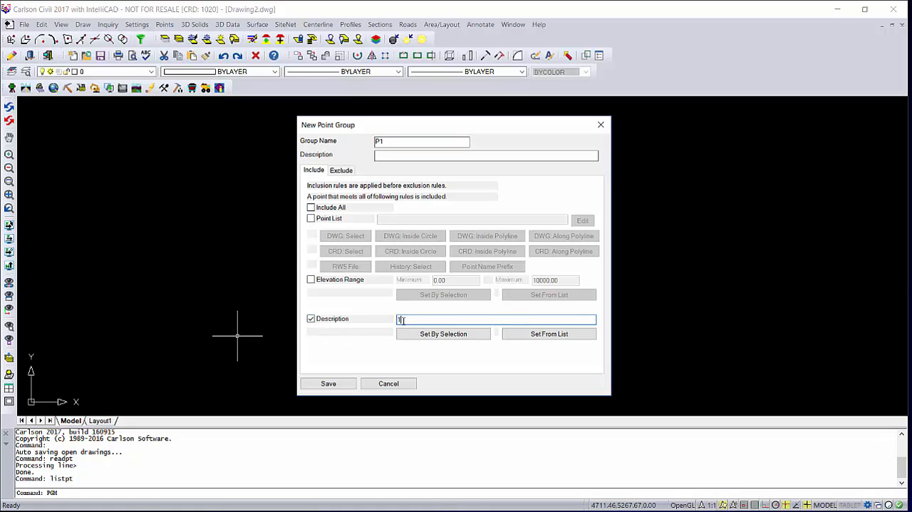
{"action": "left_click", "coordinate": [345, 385]}
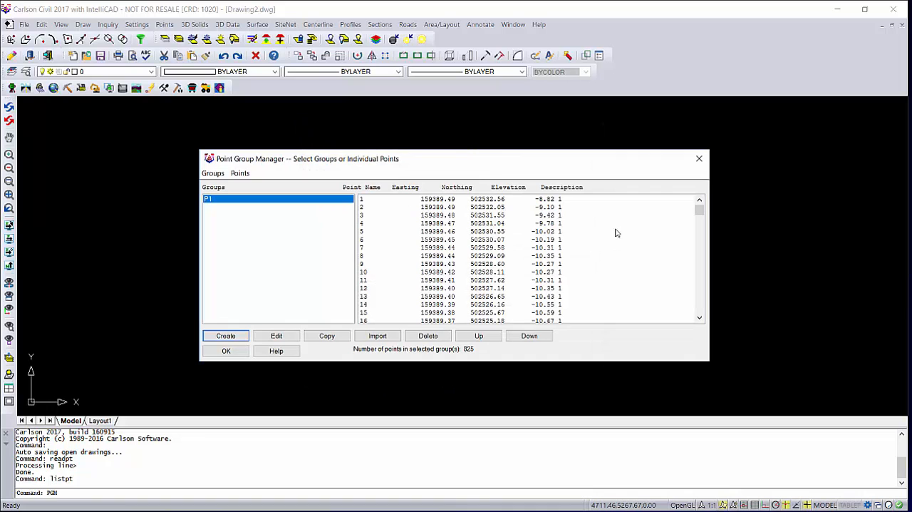
{"action": "mouse_move", "coordinate": [699, 209]}
{"action": "left_mouse_down"}
{"action": "mouse_move", "coordinate": [698, 289]}
{"action": "mouse_move", "coordinate": [699, 209]}
{"action": "left_mouse_up"}
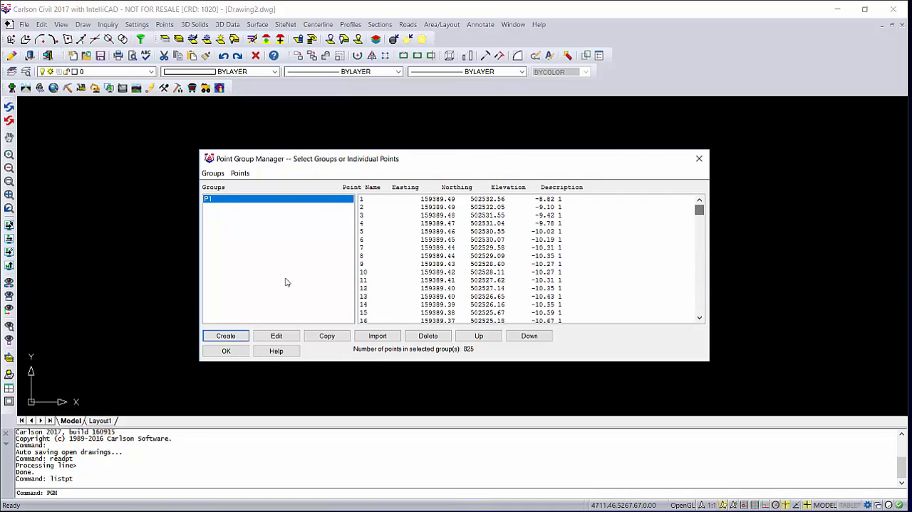
{"action": "left_click", "coordinate": [237, 349]}
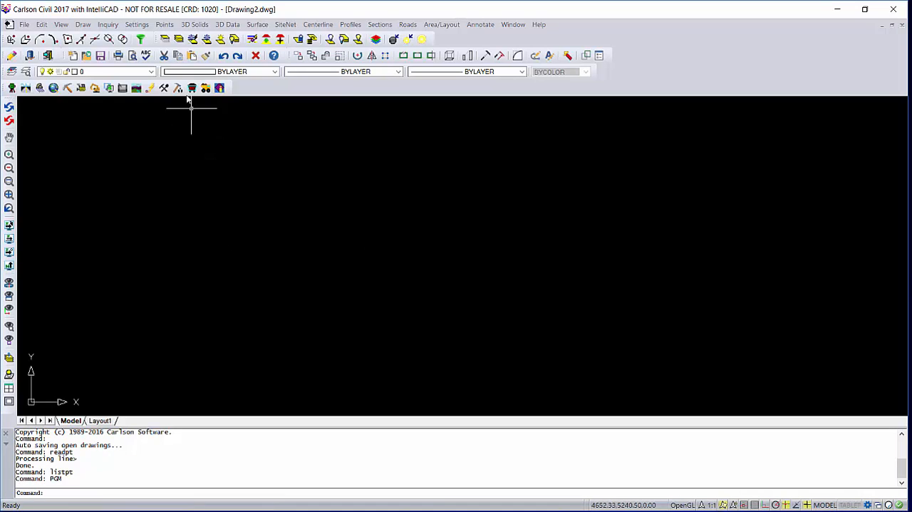
Draw point group P1 from the 1020.crd coordinate file as nodes only, located on the real Z axis.
{"action": "left_click", "coordinate": [166, 25]}
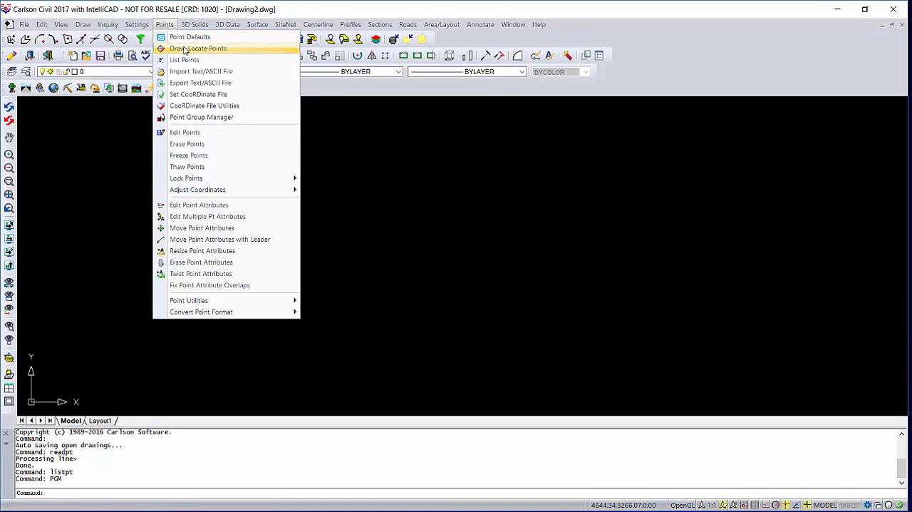
{"action": "left_click", "coordinate": [184, 48]}
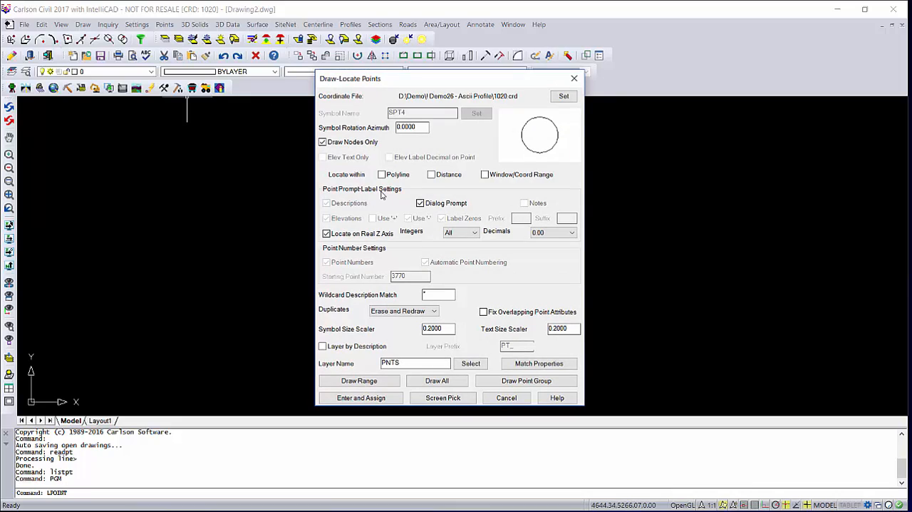
{"action": "left_click", "coordinate": [322, 142]}
{"action": "left_click", "coordinate": [323, 143]}
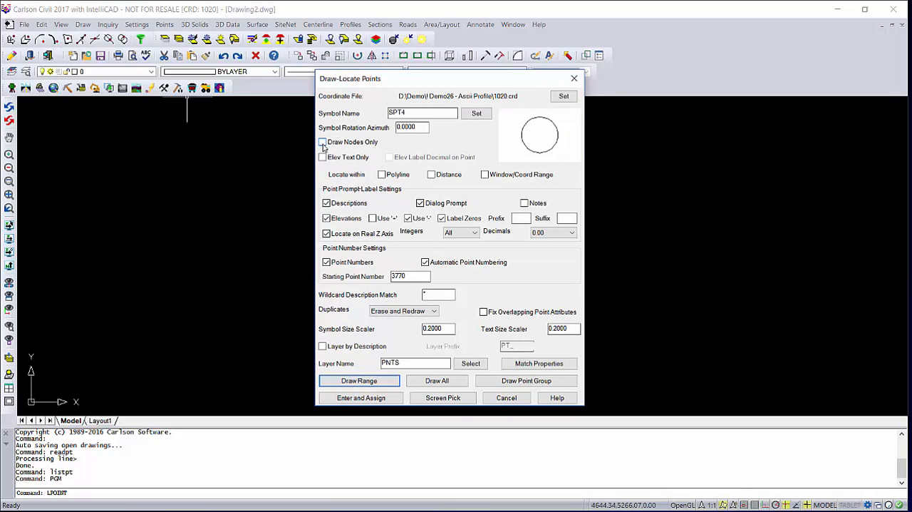
{"action": "left_click", "coordinate": [322, 143]}
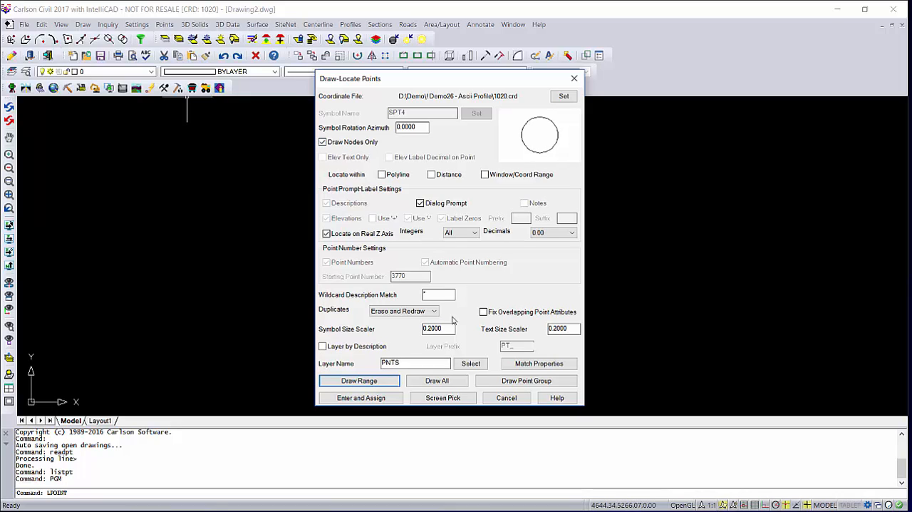
{"action": "left_click", "coordinate": [520, 383]}
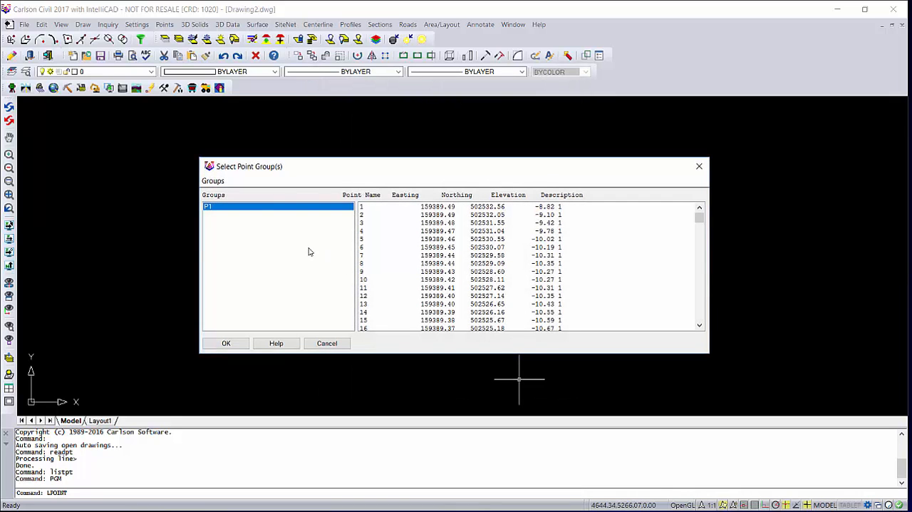
{"action": "left_click", "coordinate": [225, 342]}
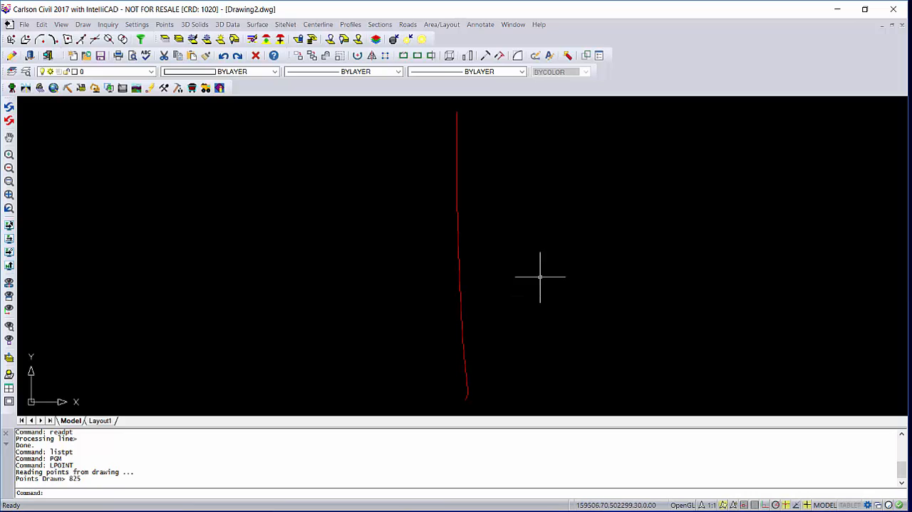
Examine the drawn P1 nodes, checking the individual points up close and the whole survey line.
{"action": "scroll", "coordinate": [462, 273], "scroll_direction": "up", "scroll_amount": 8}
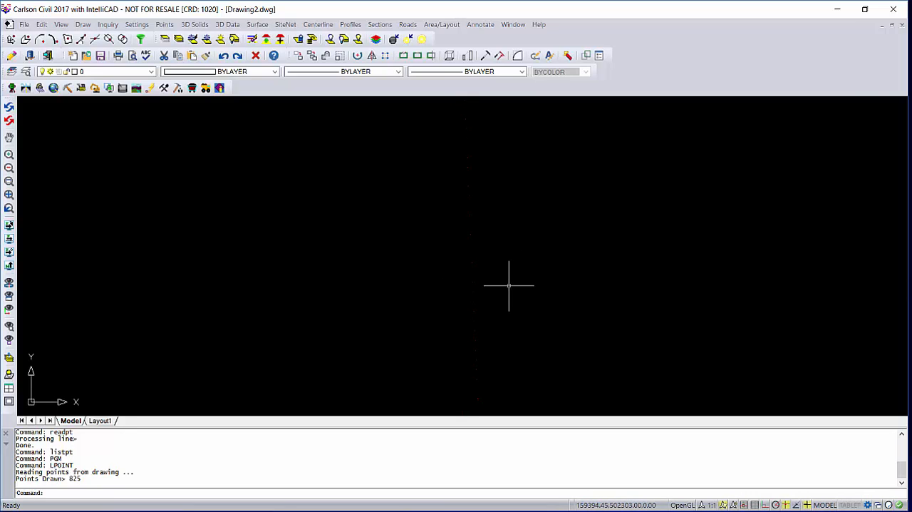
{"action": "scroll", "coordinate": [489, 274], "scroll_direction": "down", "scroll_amount": 3}
{"action": "scroll", "coordinate": [489, 274], "scroll_direction": "up", "scroll_amount": 3}
{"action": "scroll", "coordinate": [482, 273], "scroll_direction": "down", "scroll_amount": 6}
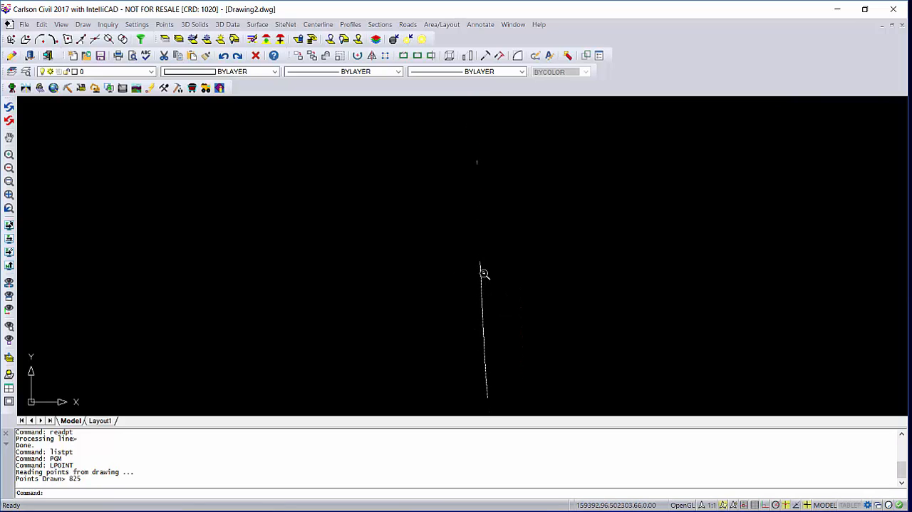
{"action": "scroll", "coordinate": [505, 288], "scroll_direction": "down", "scroll_amount": 4}
{"action": "scroll", "coordinate": [517, 286], "scroll_direction": "up", "scroll_amount": 3}
{"action": "middle_click_drag", "start_coordinate": [518, 285], "coordinate": [410, 265]}
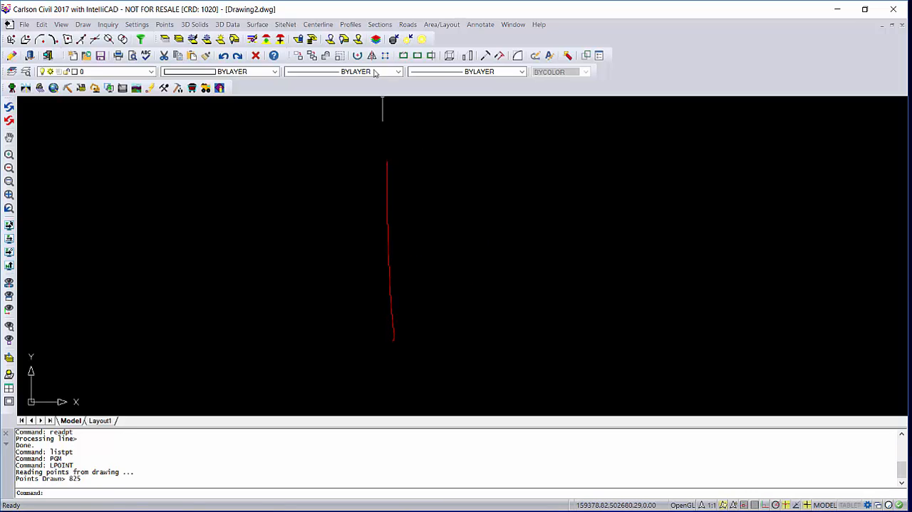
{"action": "left_click", "coordinate": [349, 25]}
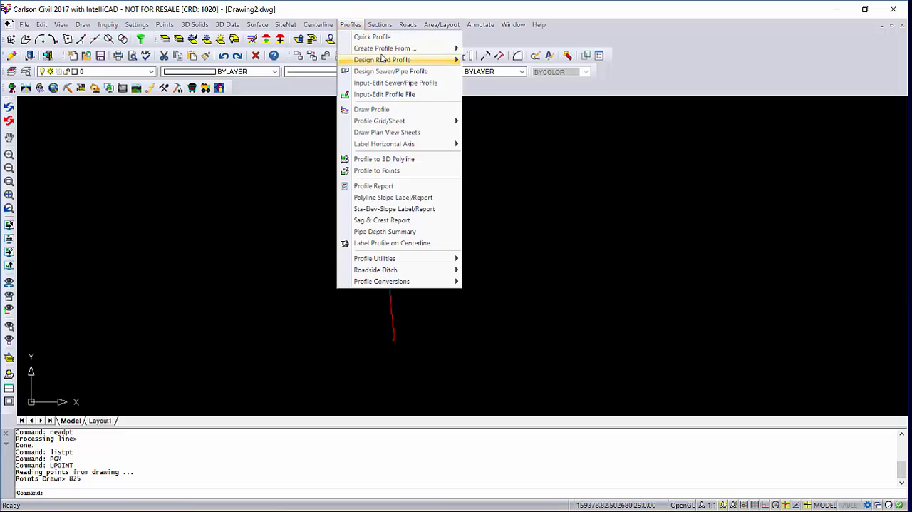
{"action": "mouse_move", "coordinate": [382, 49]}
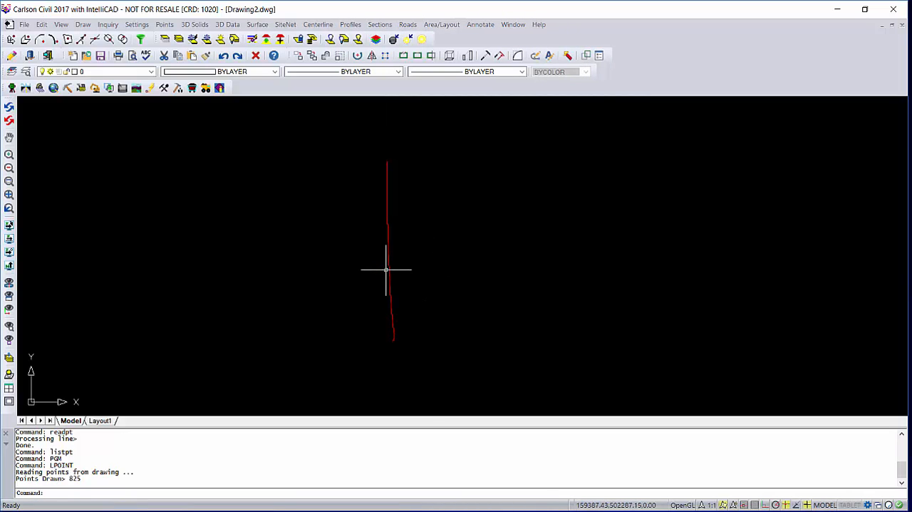
{"action": "scroll", "coordinate": [385, 269], "scroll_direction": "up", "scroll_amount": 3}
{"action": "scroll", "coordinate": [428, 289], "scroll_direction": "up", "scroll_amount": 2}
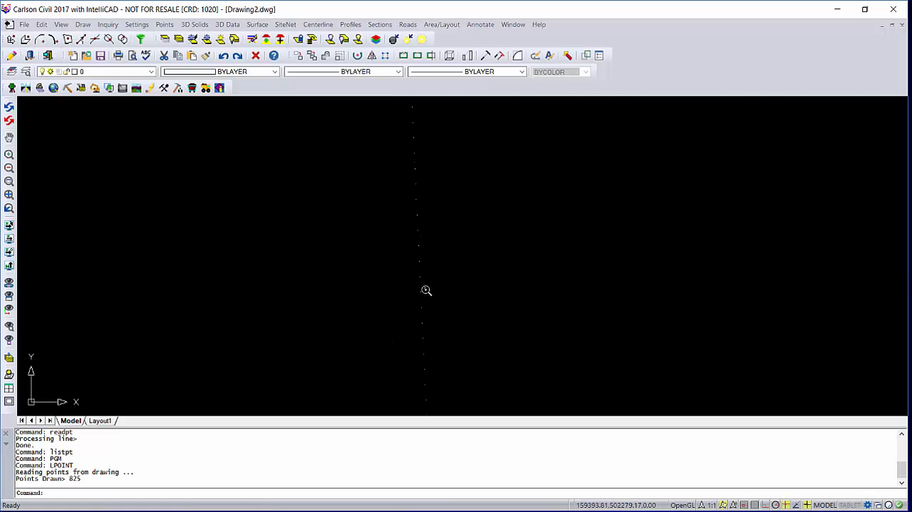
{"action": "scroll", "coordinate": [433, 293], "scroll_direction": "down", "scroll_amount": 2}
{"action": "scroll", "coordinate": [433, 293], "scroll_direction": "down", "scroll_amount": 3}
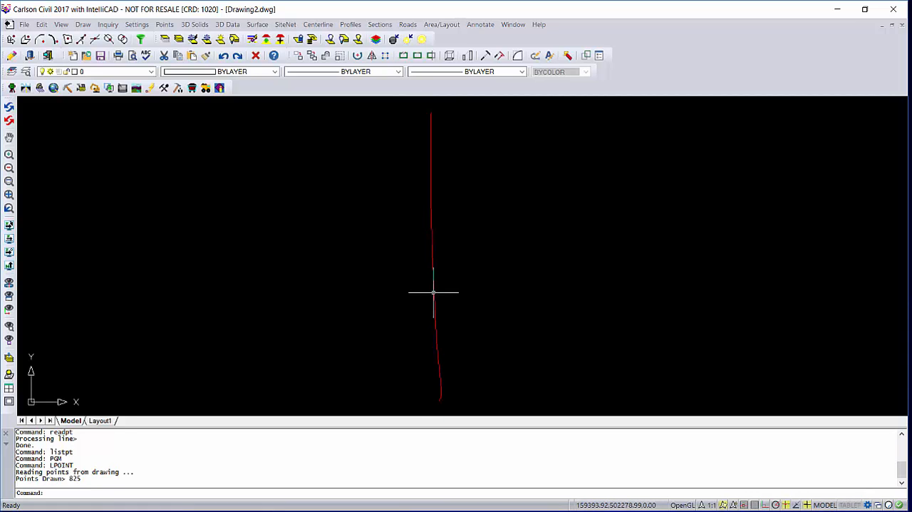
{"action": "scroll", "coordinate": [433, 292], "scroll_direction": "down", "scroll_amount": 1}
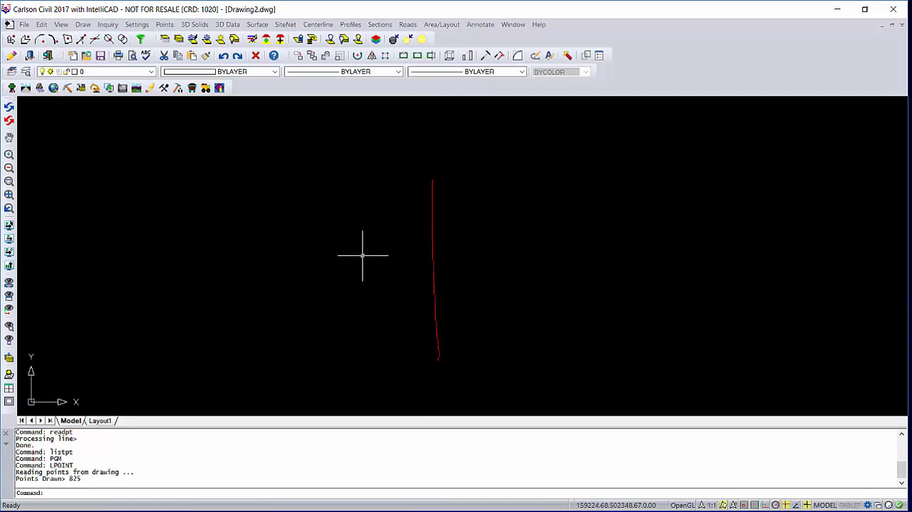
Connect all drawn P1 points into a 3D polyline by nearest found, with max separation 3.000 on layer P1.
{"action": "left_click", "coordinate": [84, 25]}
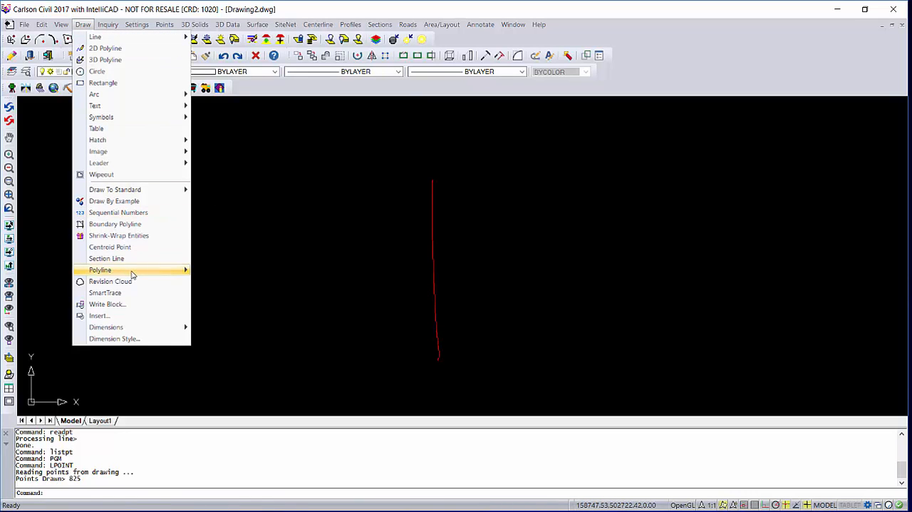
{"action": "mouse_move", "coordinate": [132, 271]}
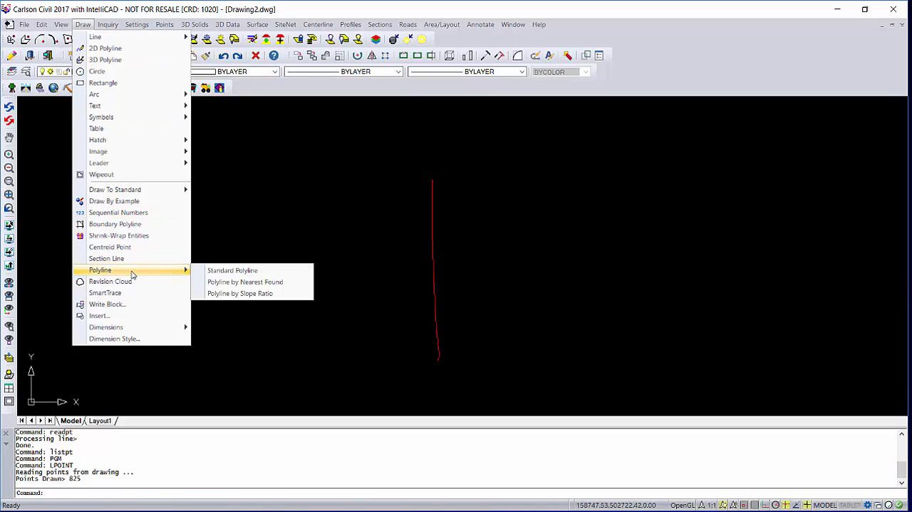
{"action": "left_click", "coordinate": [233, 283]}
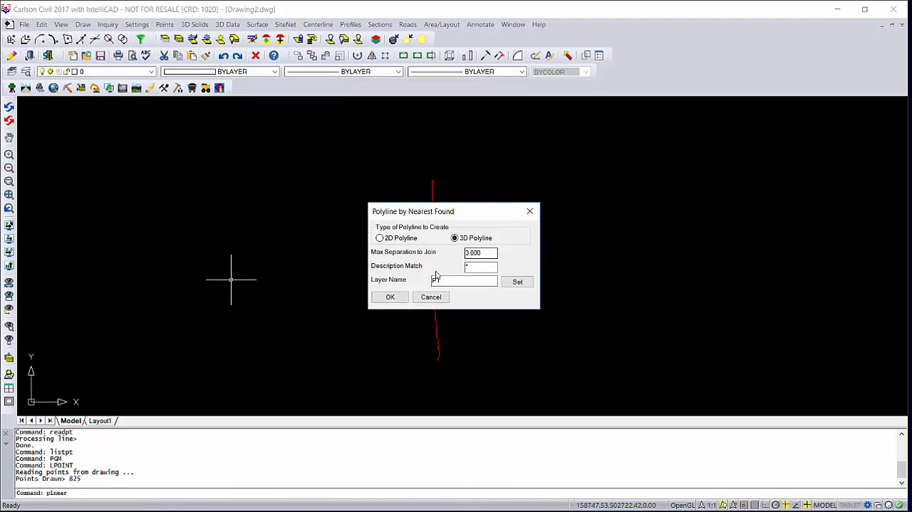
{"action": "left_click", "coordinate": [391, 298]}
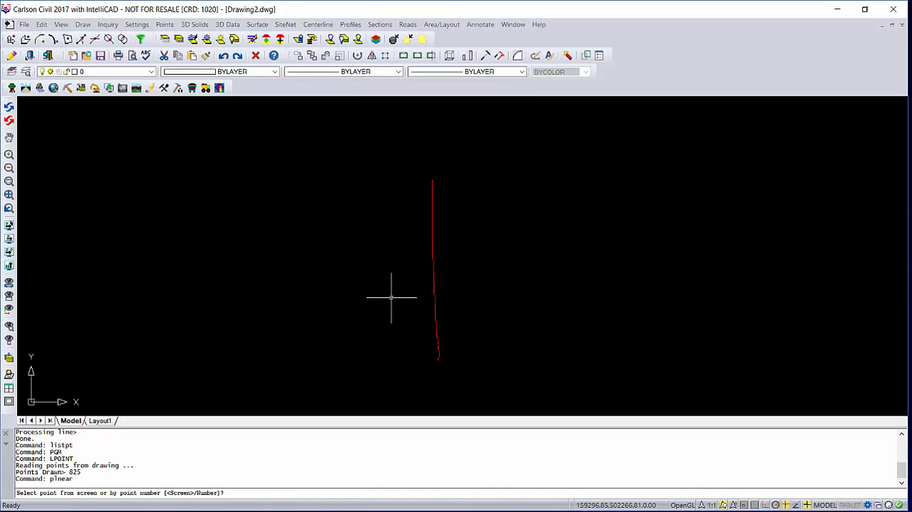
{"action": "key", "text": "Return"}
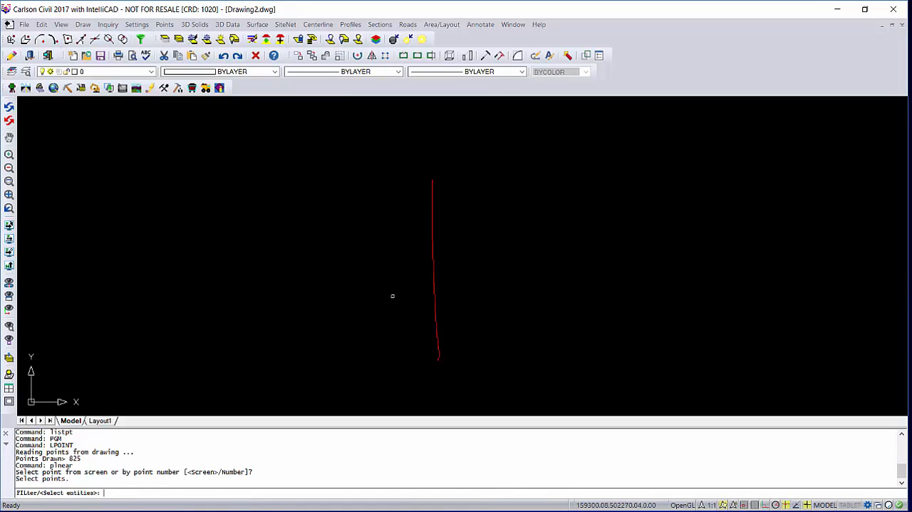
{"action": "left_click", "coordinate": [404, 159]}
{"action": "left_click", "coordinate": [505, 383]}
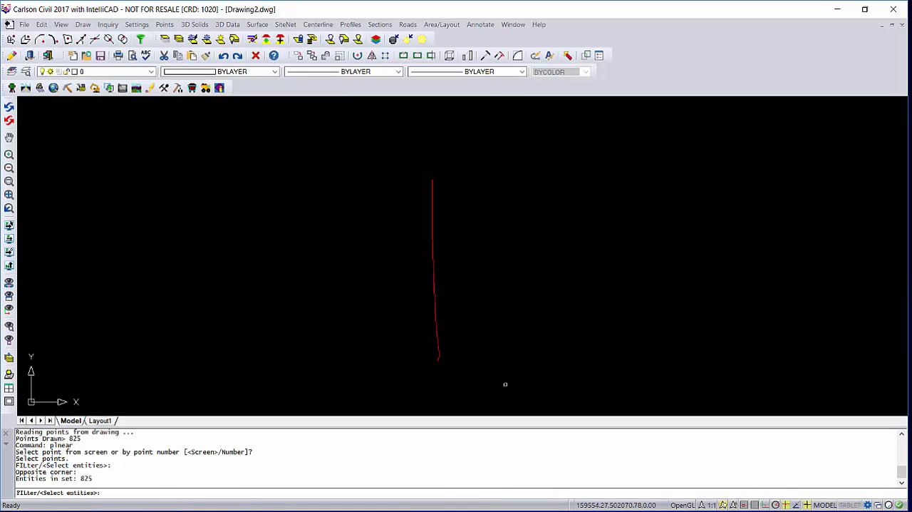
{"action": "key", "text": "Return"}
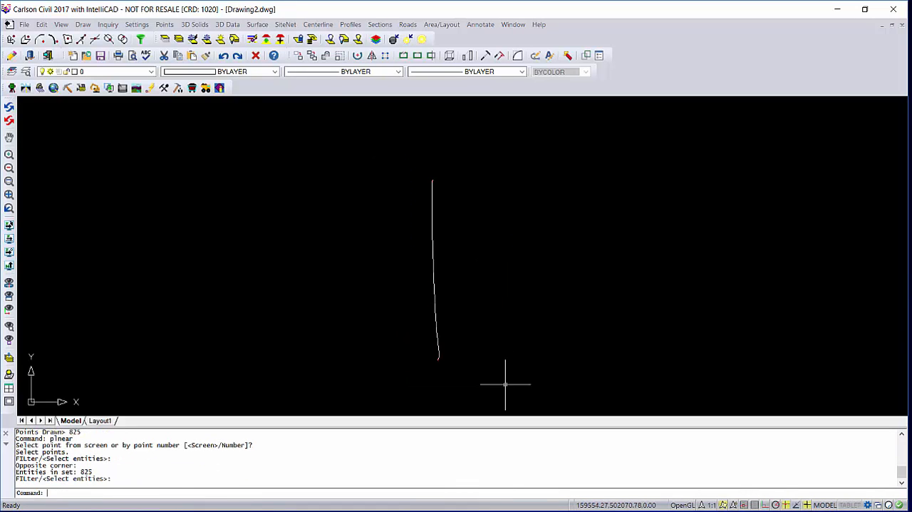
Set up a profile from the 3D polyline, named P1 with starting station 0.000.
{"action": "scroll", "coordinate": [442, 291], "scroll_direction": "up", "scroll_amount": 3}
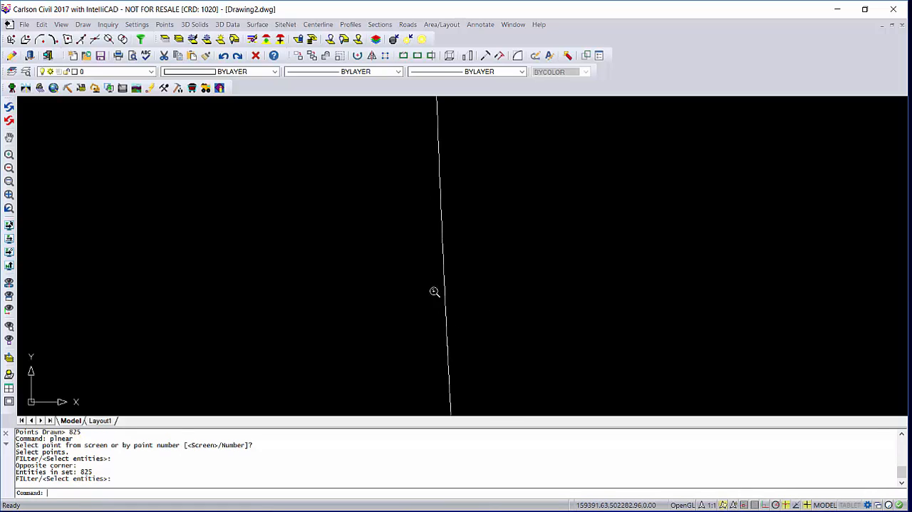
{"action": "scroll", "coordinate": [447, 288], "scroll_direction": "up", "scroll_amount": 4}
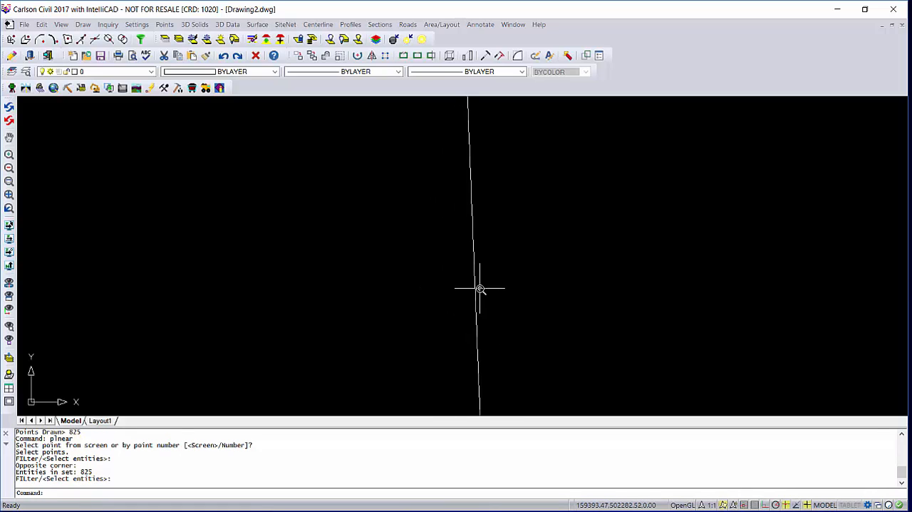
{"action": "scroll", "coordinate": [481, 288], "scroll_direction": "down", "scroll_amount": 5}
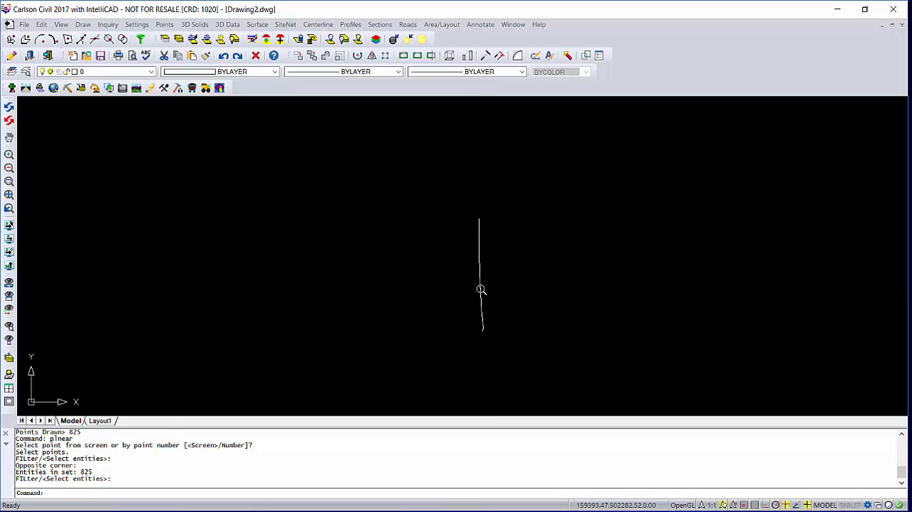
{"action": "middle_click_drag", "start_coordinate": [481, 287], "coordinate": [371, 278]}
{"action": "scroll", "coordinate": [371, 279], "scroll_direction": "up", "scroll_amount": 2}
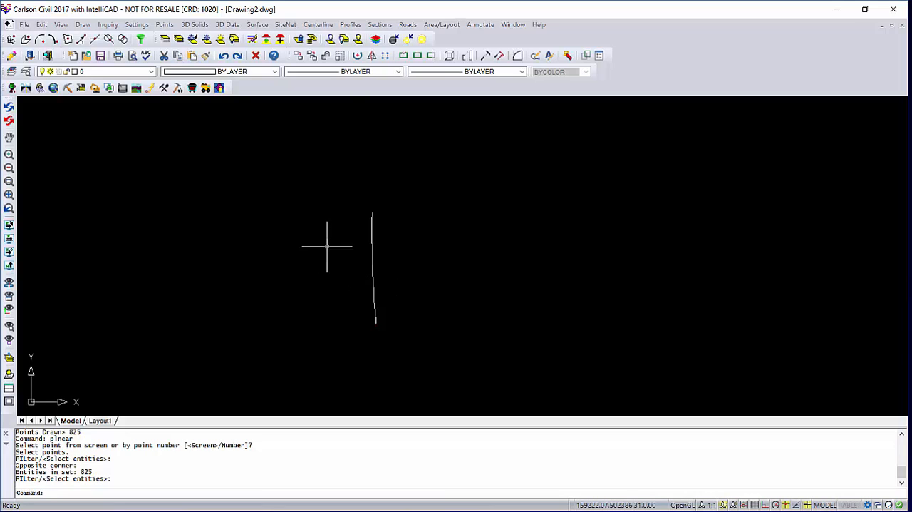
{"action": "left_click", "coordinate": [346, 26]}
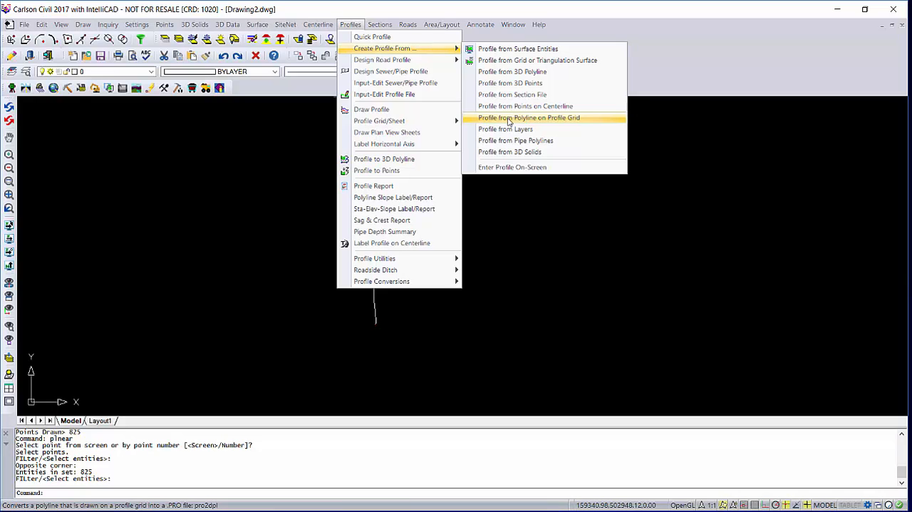
{"action": "left_click", "coordinate": [518, 73]}
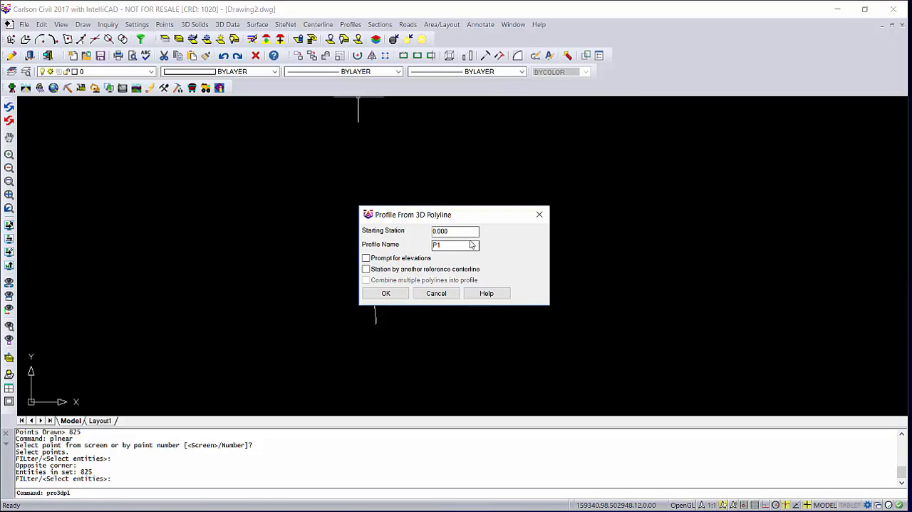
{"action": "left_click", "coordinate": [386, 294]}
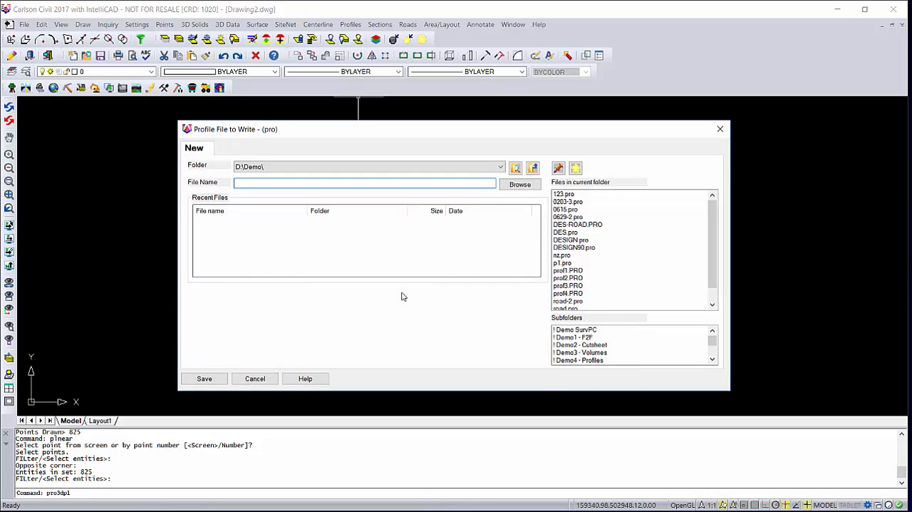
Save the profile as P1 in the D:\Demo\! Demo26 - Ascii Profile folder, using the drawn 3D polyline as its source.
{"action": "left_click", "coordinate": [501, 168]}
{"action": "left_click", "coordinate": [413, 177]}
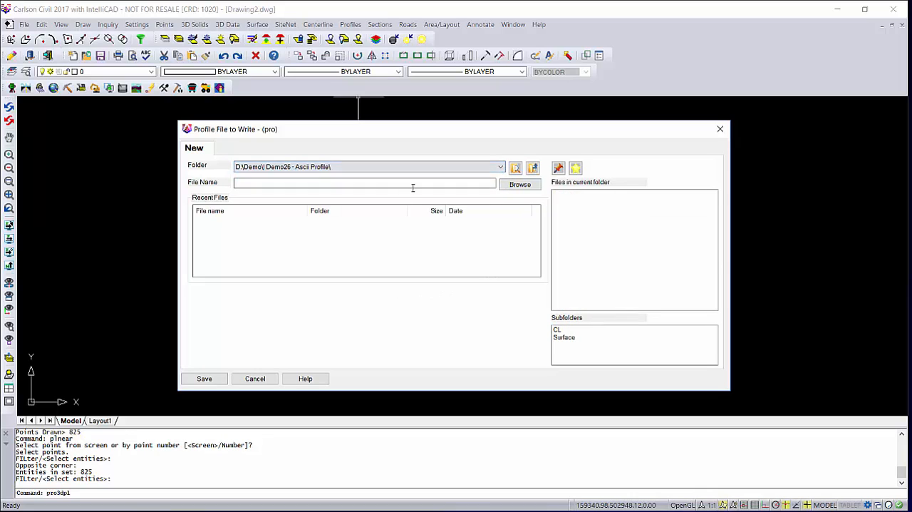
{"action": "left_click", "coordinate": [400, 184]}
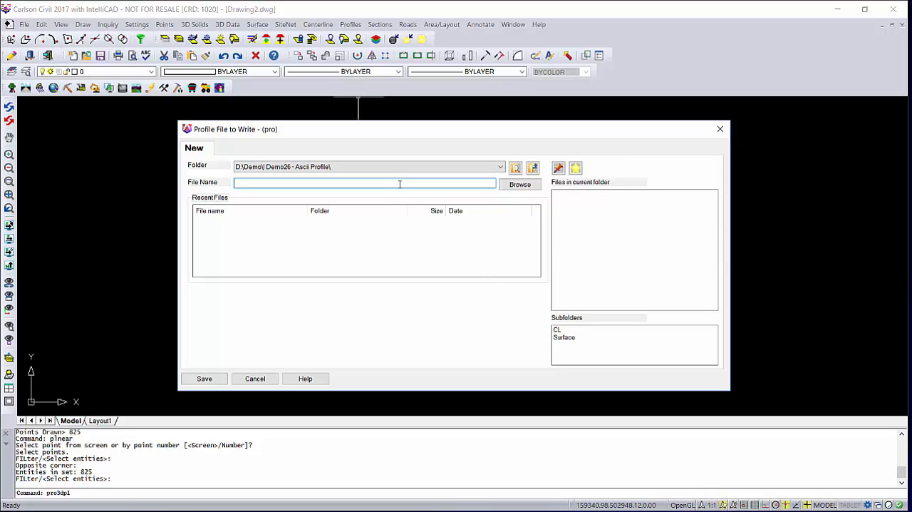
{"action": "left_click", "coordinate": [207, 378]}
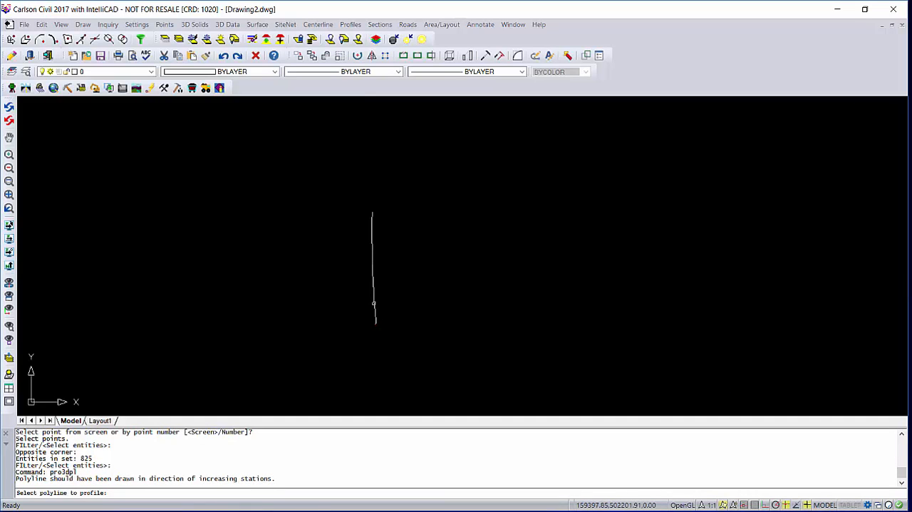
{"action": "left_click", "coordinate": [374, 305]}
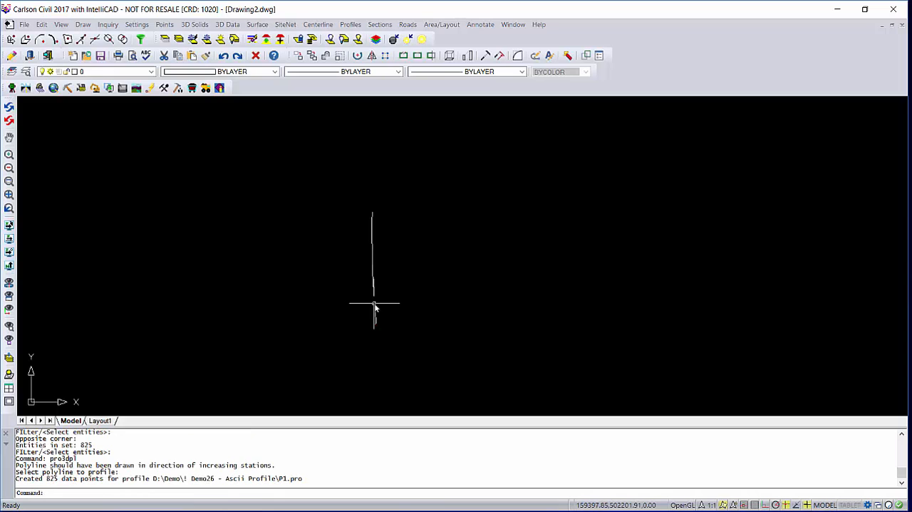
Start Draw Profile and add P1.pro as the profile to draw.
{"action": "left_click", "coordinate": [350, 25]}
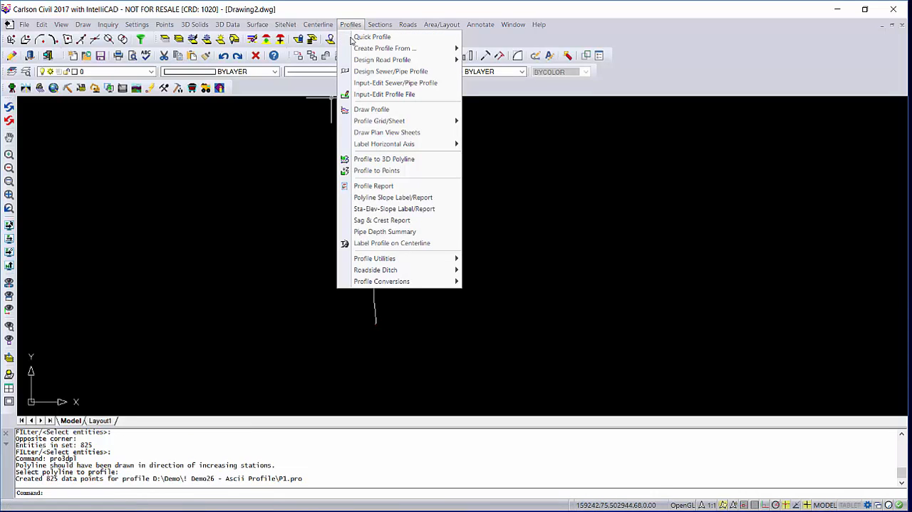
{"action": "left_click", "coordinate": [368, 110]}
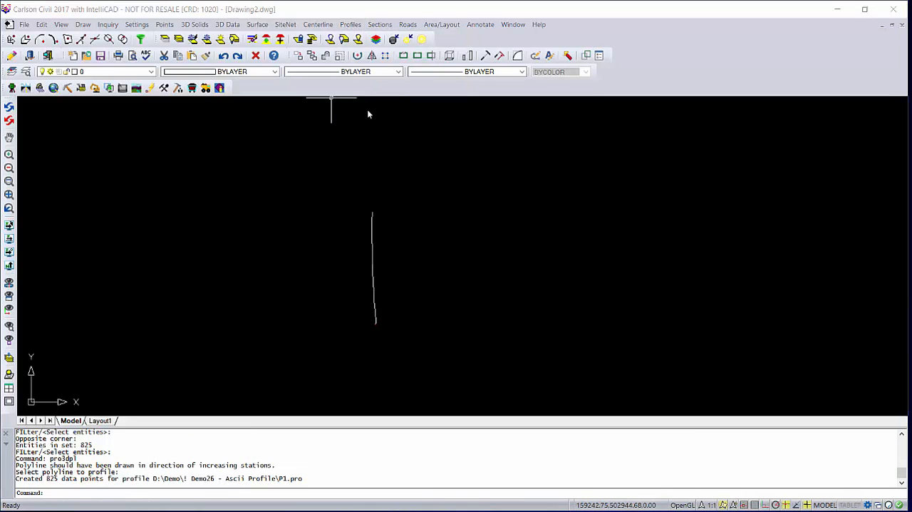
{"action": "left_click", "coordinate": [332, 332]}
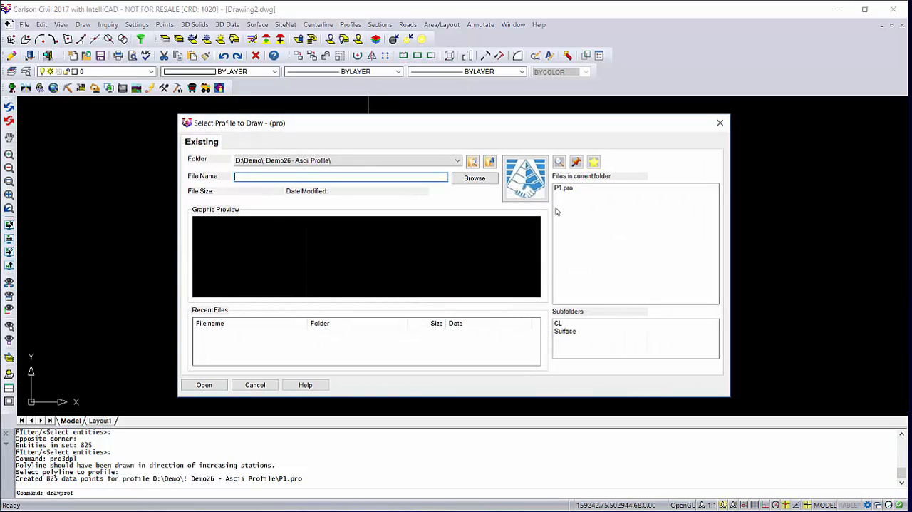
{"action": "left_click", "coordinate": [563, 189]}
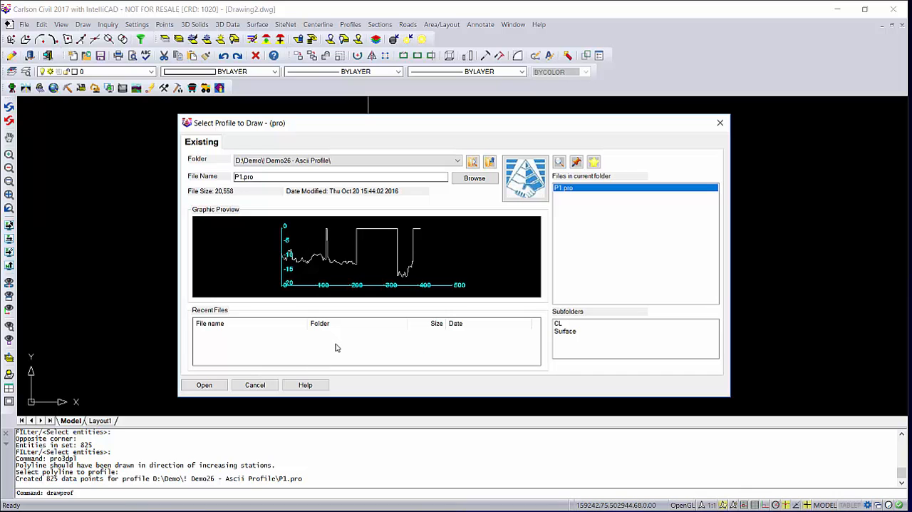
{"action": "left_click", "coordinate": [204, 385]}
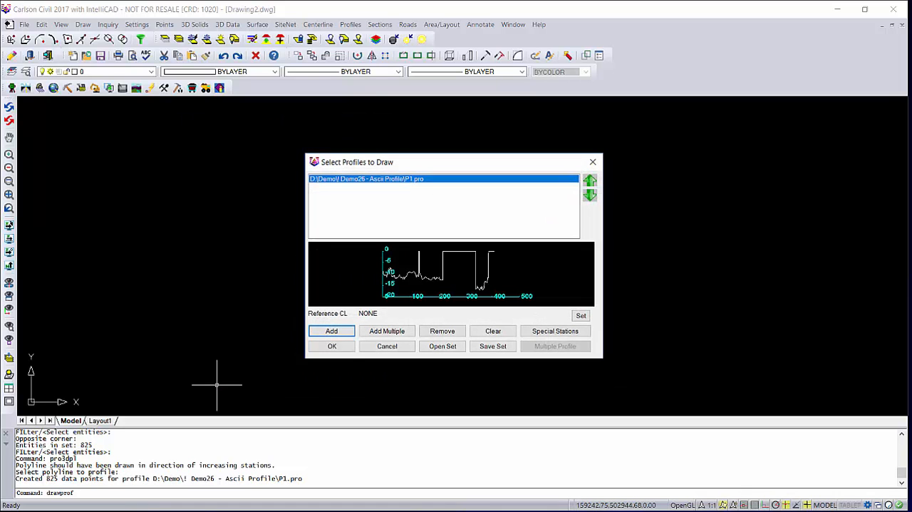
{"action": "left_click", "coordinate": [341, 349]}
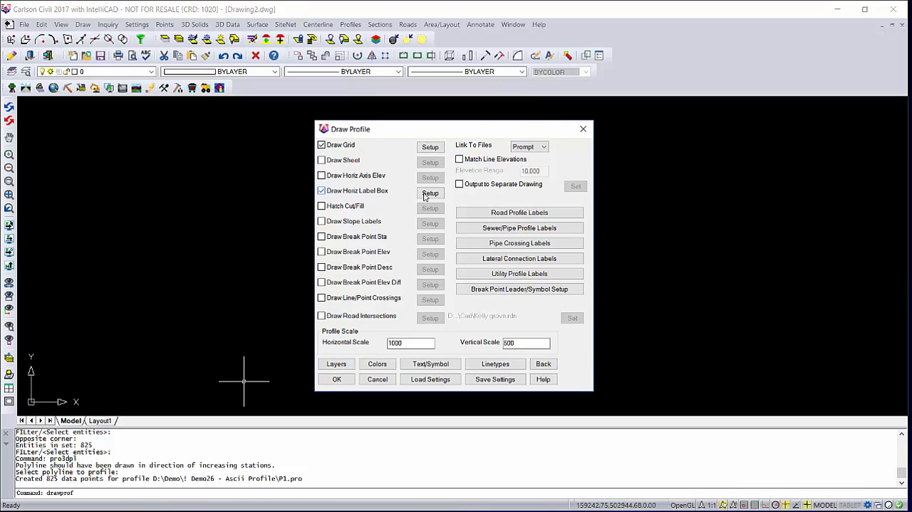
Draw the profile beside the polyline with grid and station label box, scales 1000 horizontal and 500 vertical, stations 0 to 410, elevations 0 to -18.
{"action": "left_click", "coordinate": [430, 194]}
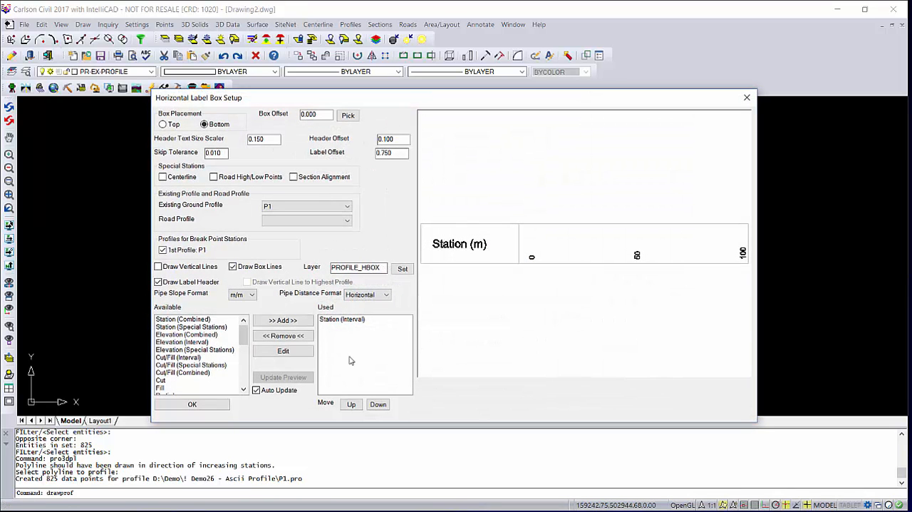
{"action": "left_click", "coordinate": [221, 404]}
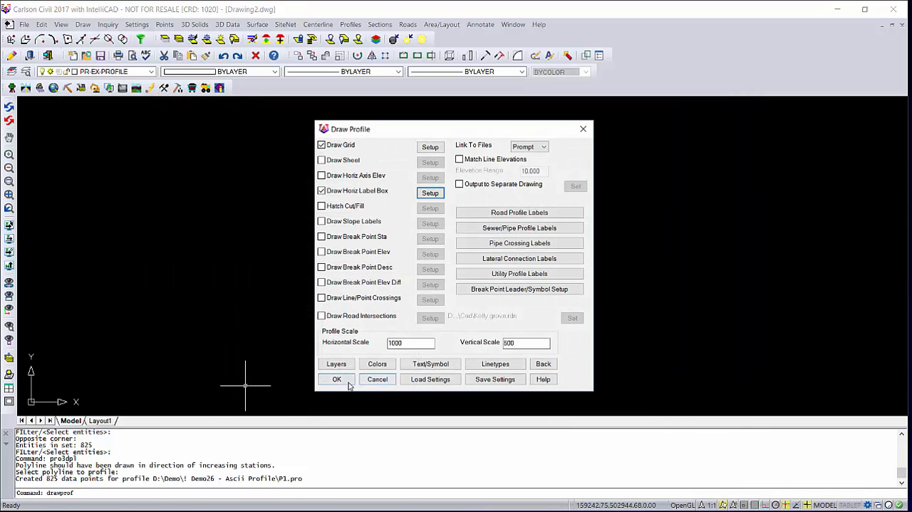
{"action": "left_click", "coordinate": [342, 381]}
{"action": "left_click", "coordinate": [387, 301]}
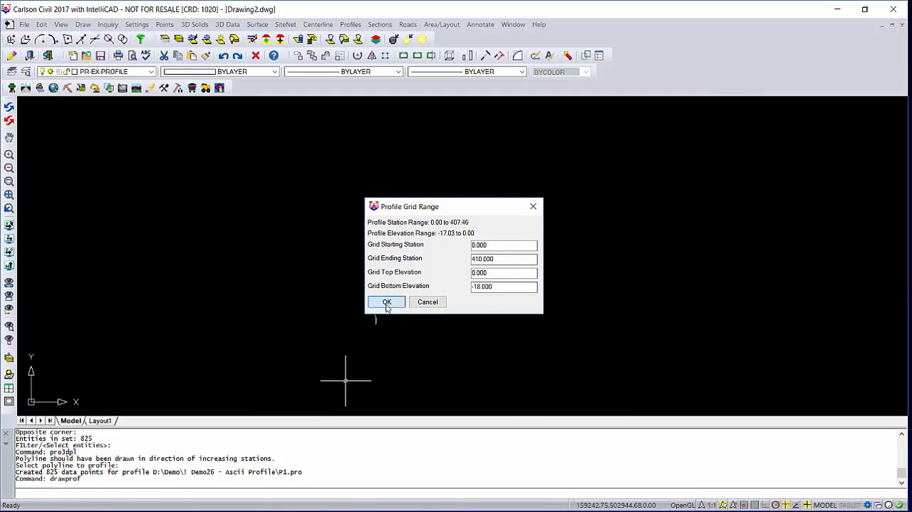
{"action": "left_click", "coordinate": [444, 254]}
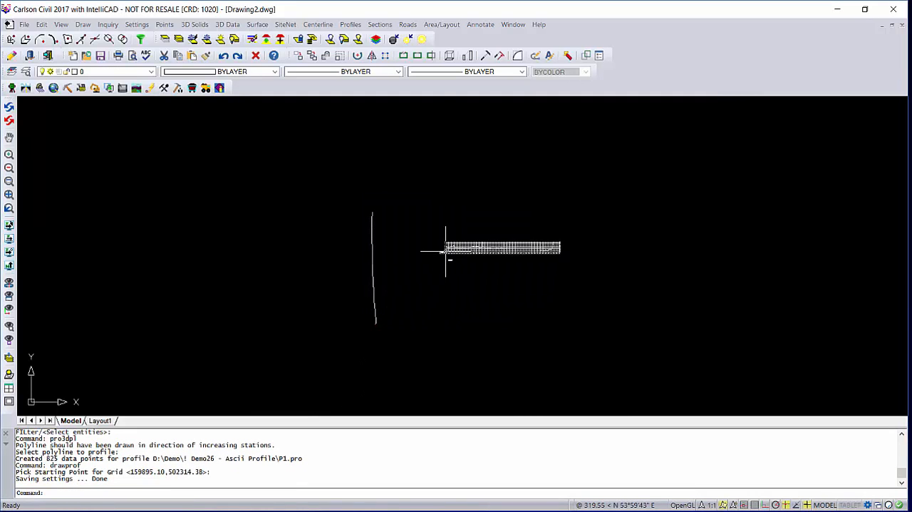
Examine the drawn P1 profile along its whole length, checking the elevation and station labels and the sections where the line reaches elevation 0.
{"action": "scroll", "coordinate": [507, 253], "scroll_direction": "up", "scroll_amount": 3}
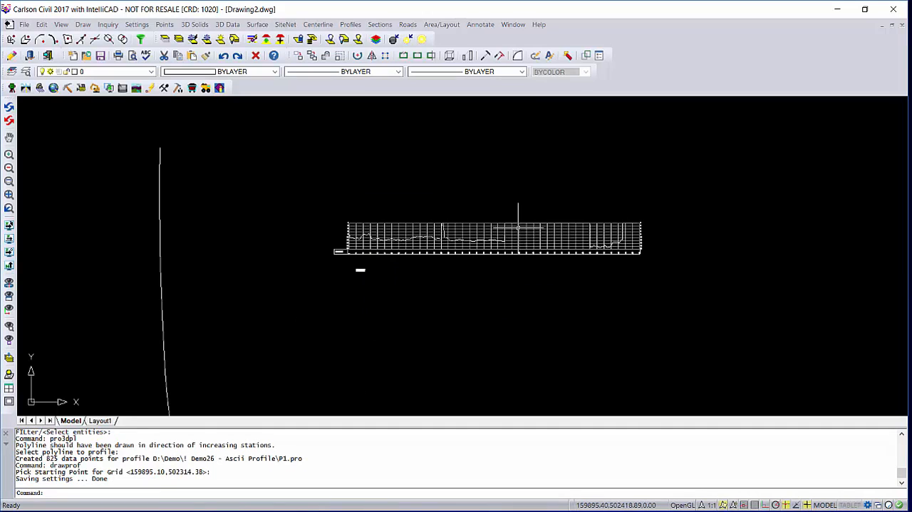
{"action": "scroll", "coordinate": [511, 235], "scroll_direction": "up", "scroll_amount": 5}
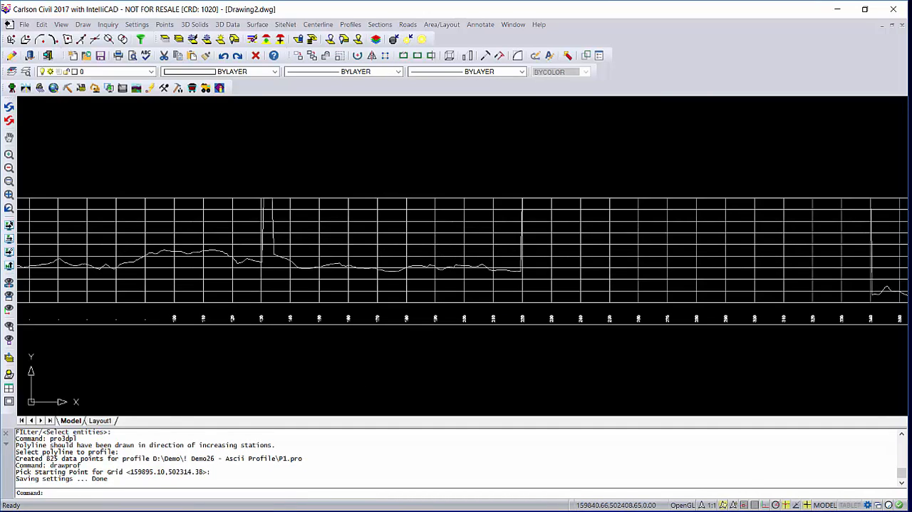
{"action": "scroll", "coordinate": [417, 247], "scroll_direction": "up", "scroll_amount": 2}
{"action": "scroll", "coordinate": [418, 247], "scroll_direction": "down", "scroll_amount": 2}
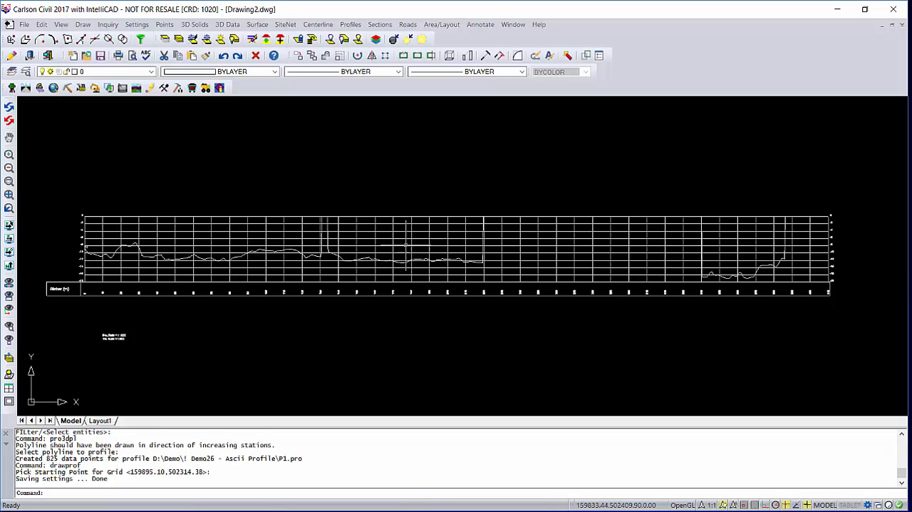
{"action": "scroll", "coordinate": [78, 214], "scroll_direction": "up", "scroll_amount": 5}
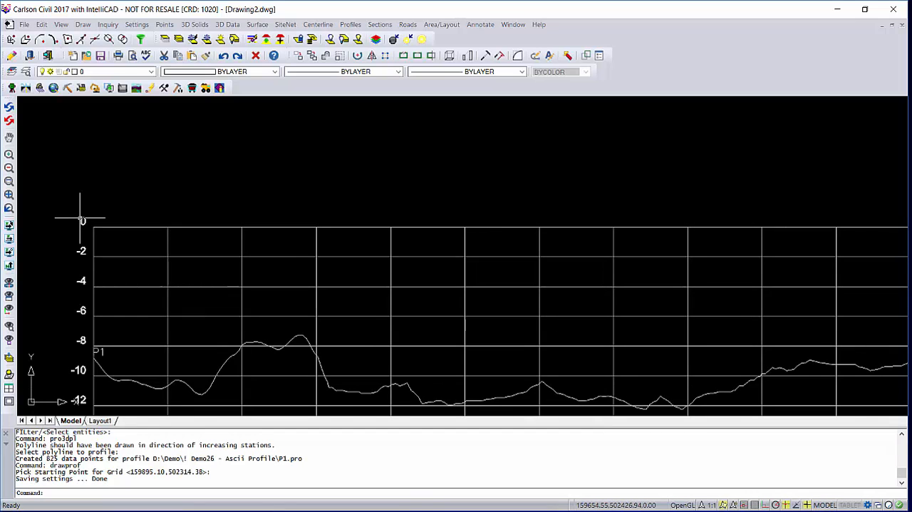
{"action": "scroll", "coordinate": [80, 219], "scroll_direction": "down", "scroll_amount": 4}
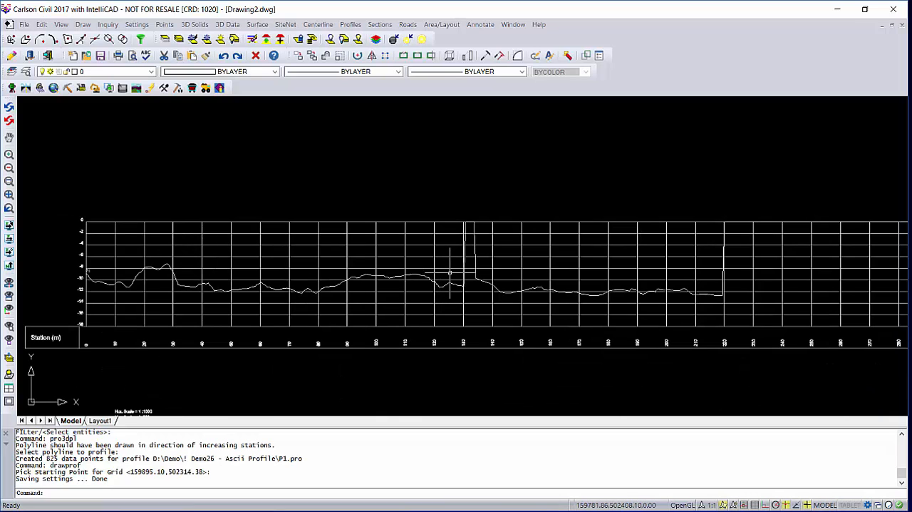
{"action": "scroll", "coordinate": [450, 270], "scroll_direction": "up", "scroll_amount": 2}
{"action": "scroll", "coordinate": [482, 275], "scroll_direction": "down", "scroll_amount": 3}
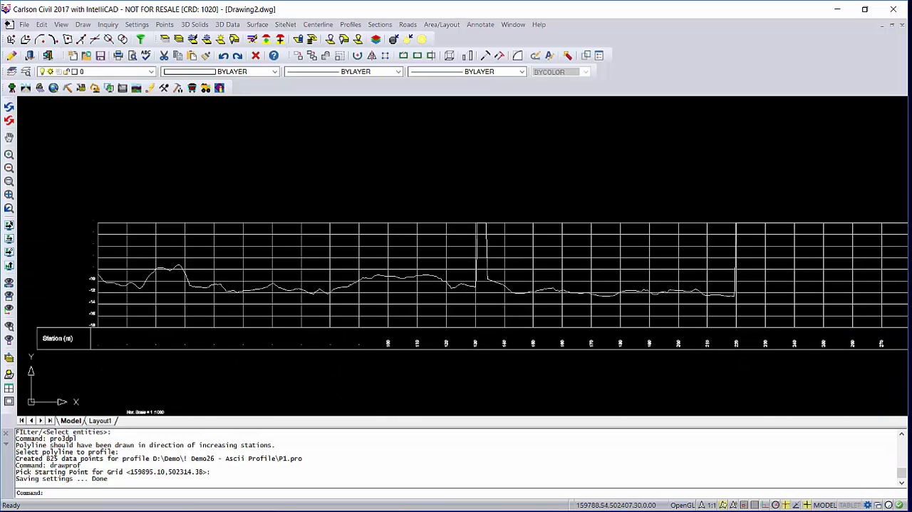
{"action": "scroll", "coordinate": [330, 270], "scroll_direction": "up", "scroll_amount": 1}
{"action": "middle_click_drag", "start_coordinate": [330, 269], "coordinate": [230, 262]}
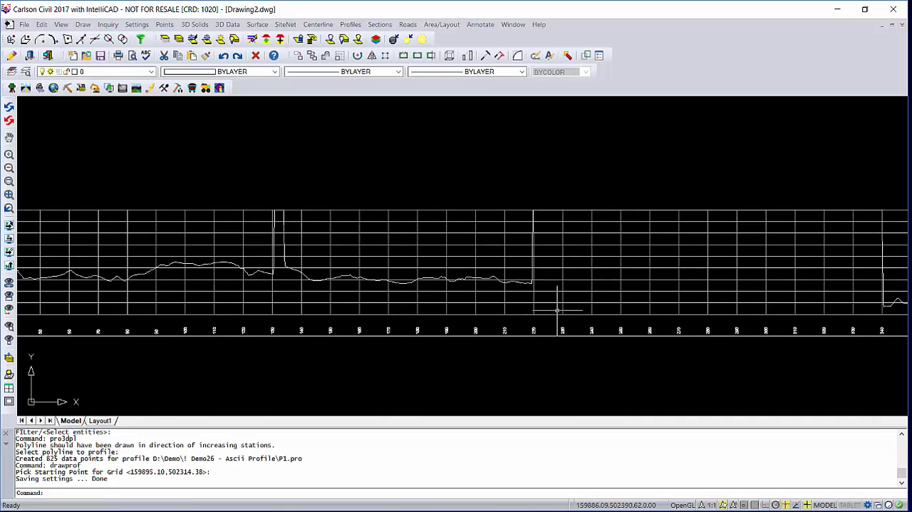
{"action": "scroll", "coordinate": [260, 250], "scroll_direction": "down", "scroll_amount": 1}
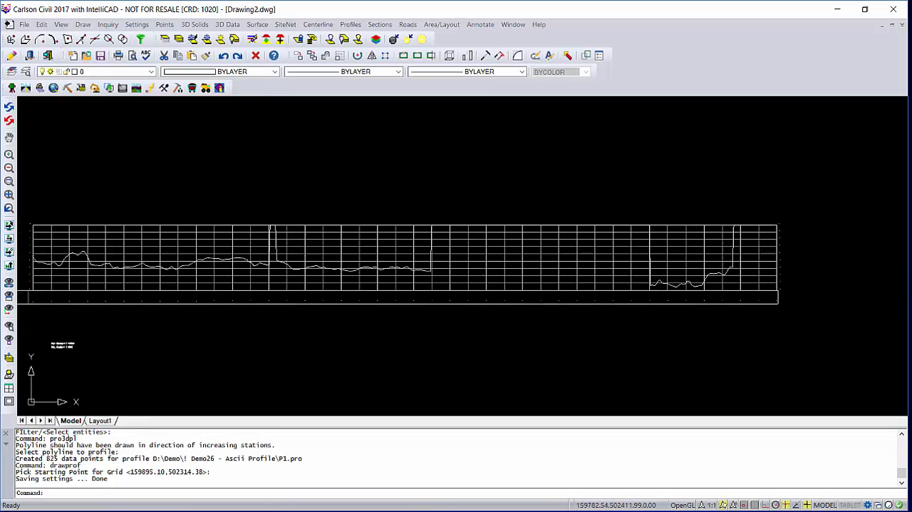
{"action": "scroll", "coordinate": [261, 250], "scroll_direction": "up", "scroll_amount": 2}
{"action": "scroll", "coordinate": [279, 254], "scroll_direction": "down", "scroll_amount": 2}
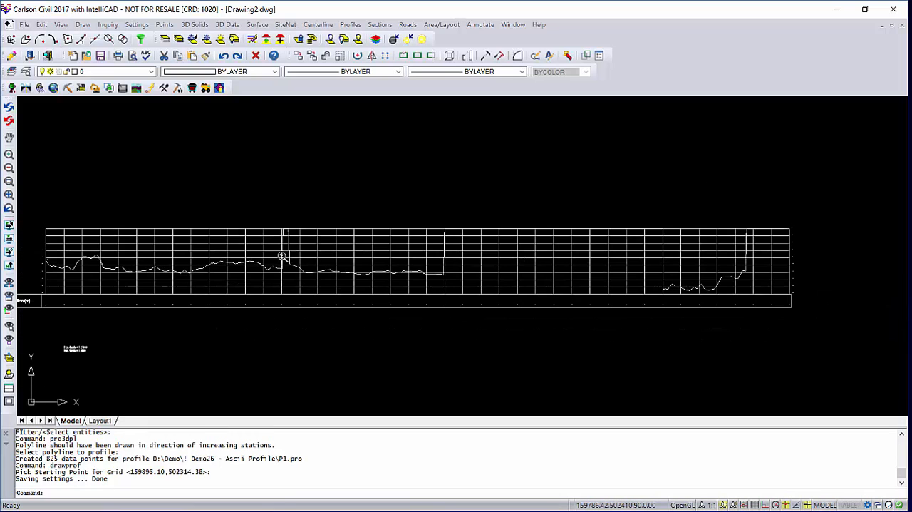
{"action": "scroll", "coordinate": [674, 277], "scroll_direction": "up", "scroll_amount": 2}
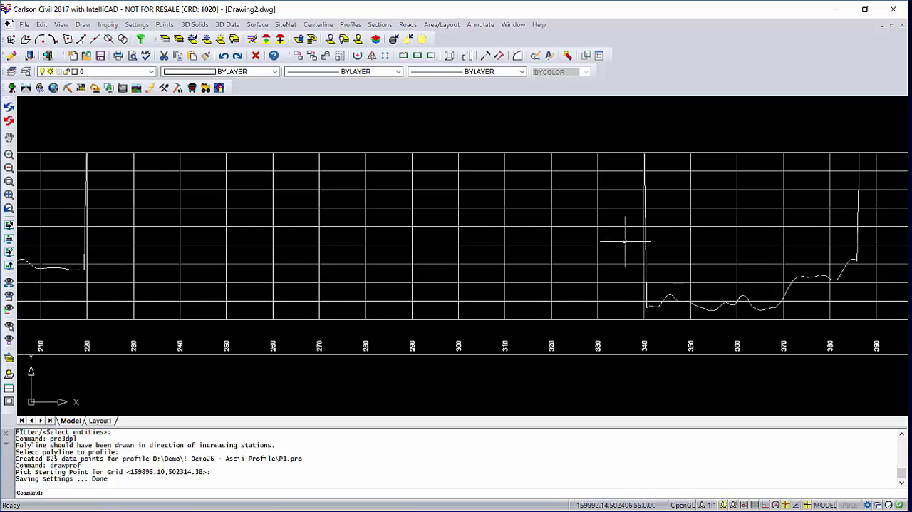
{"action": "scroll", "coordinate": [625, 241], "scroll_direction": "down", "scroll_amount": 2}
{"action": "middle_click_drag", "start_coordinate": [317, 244], "coordinate": [408, 252]}
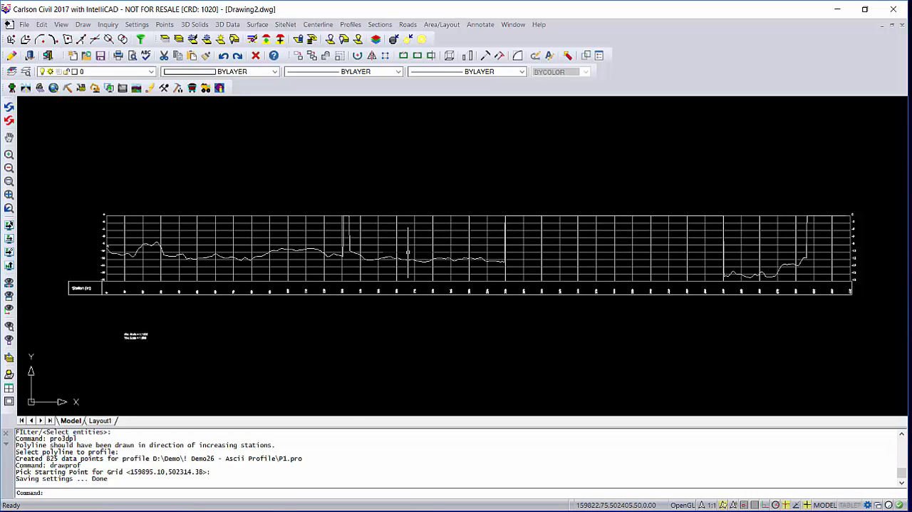
{"action": "scroll", "coordinate": [347, 219], "scroll_direction": "up", "scroll_amount": 3}
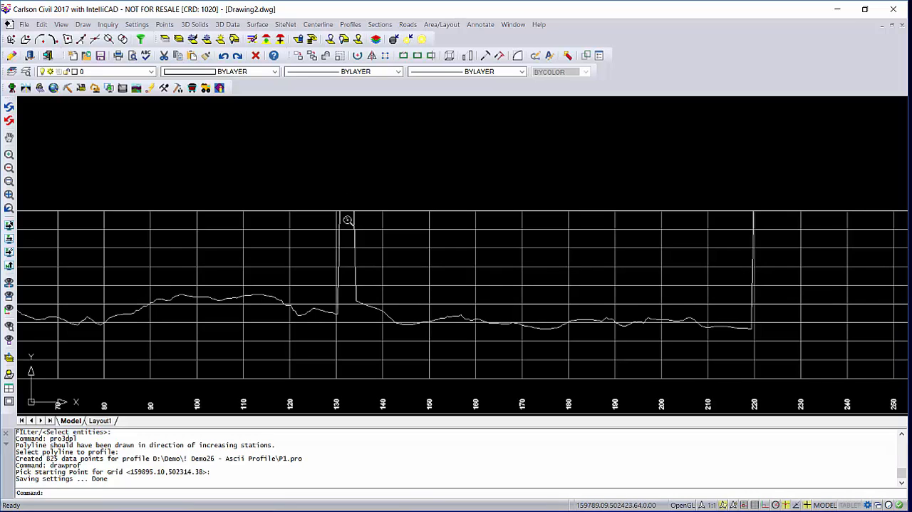
{"action": "scroll", "coordinate": [347, 219], "scroll_direction": "down", "scroll_amount": 4}
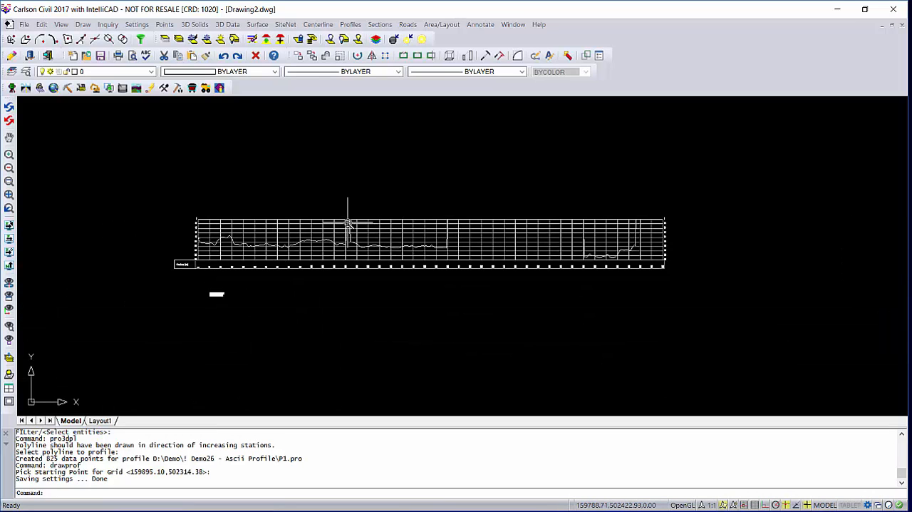
{"action": "scroll", "coordinate": [347, 257], "scroll_direction": "down", "scroll_amount": 4}
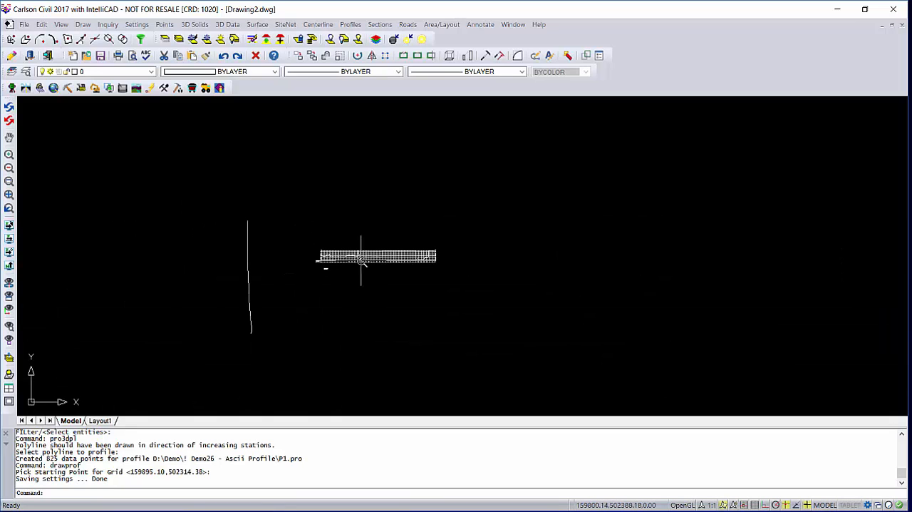
Delete the whole drawn P1 profile and its grid beside the polyline.
{"action": "left_click", "coordinate": [308, 220]}
{"action": "left_click", "coordinate": [436, 290]}
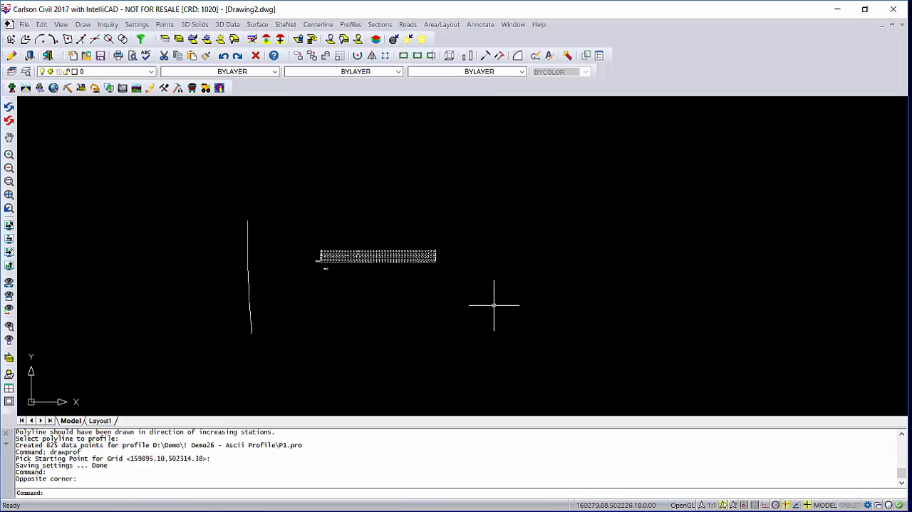
{"action": "key", "text": "Delete"}
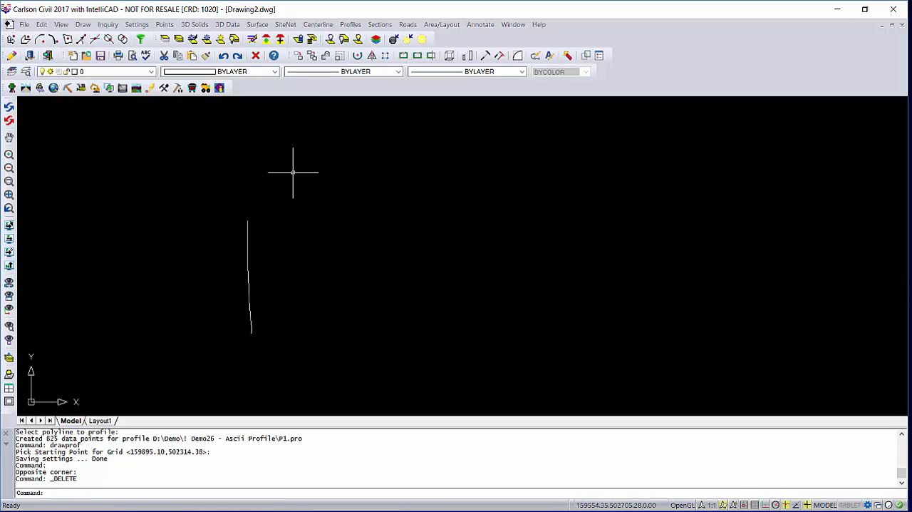
Write the 3D polyline to centerline file c1.cl in the CL folder, replacing the existing file and beginning at station 0+00.
{"action": "left_click", "coordinate": [314, 27]}
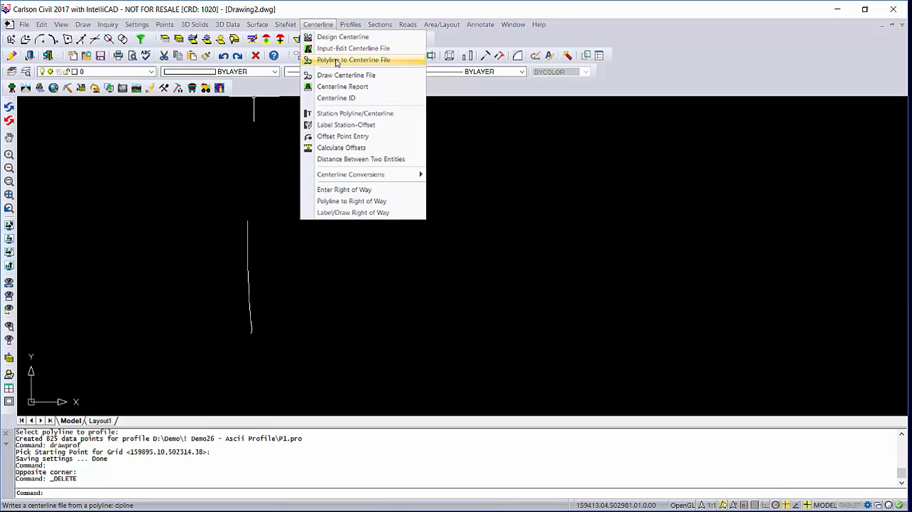
{"action": "left_click", "coordinate": [336, 62]}
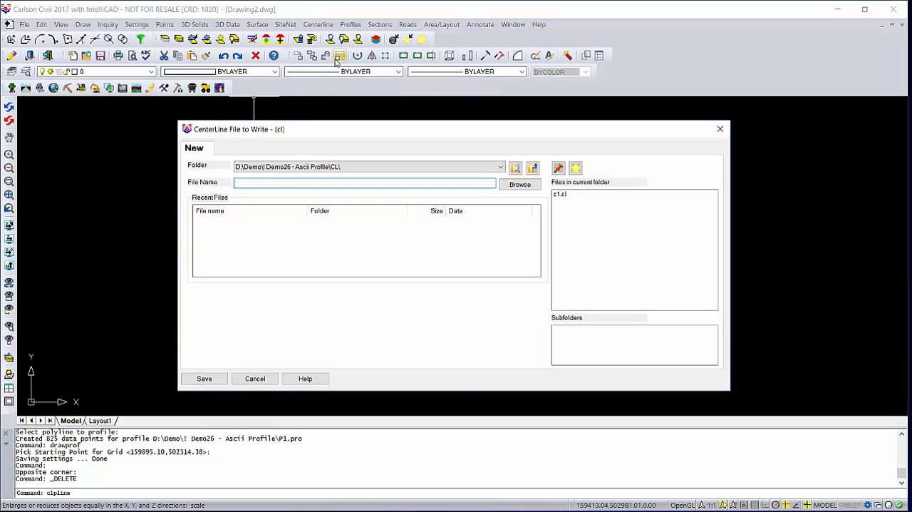
{"action": "left_click", "coordinate": [560, 195]}
{"action": "left_click", "coordinate": [205, 378]}
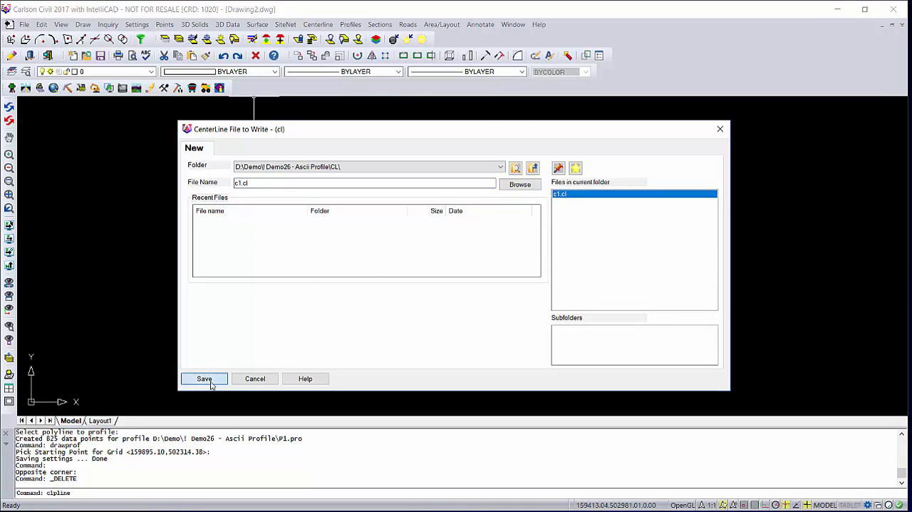
{"action": "left_click", "coordinate": [484, 290]}
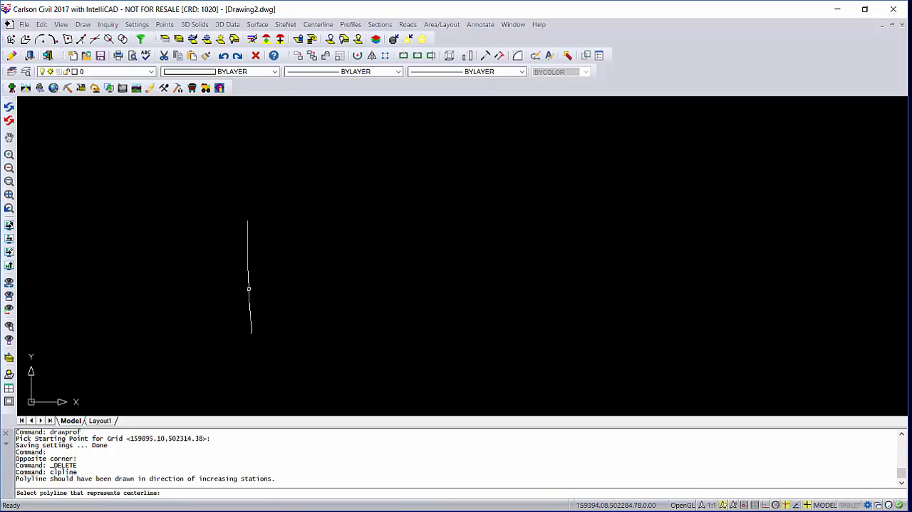
{"action": "left_click", "coordinate": [249, 288]}
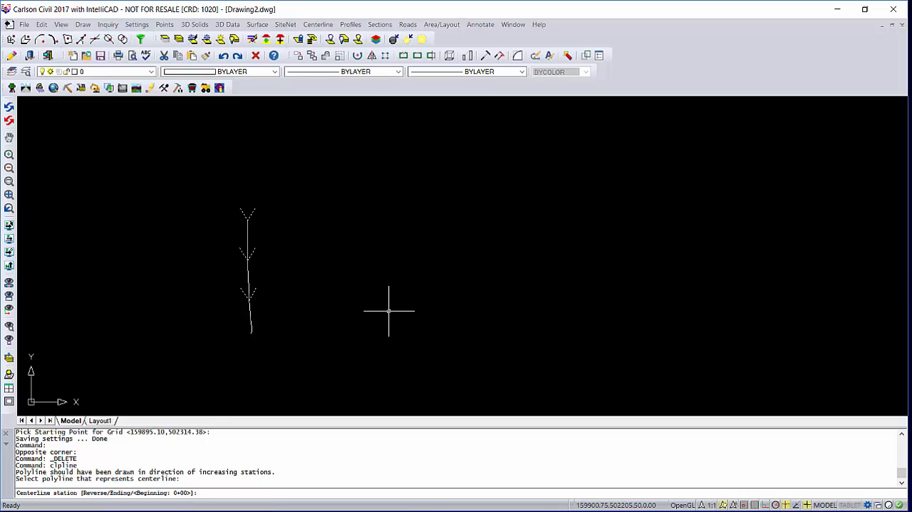
{"action": "key", "text": "Return"}
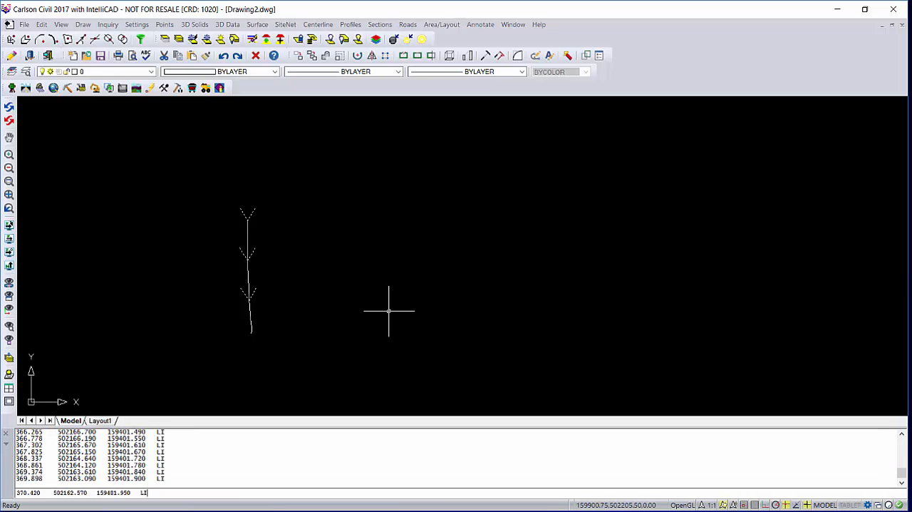
{"action": "key", "text": "Return"}
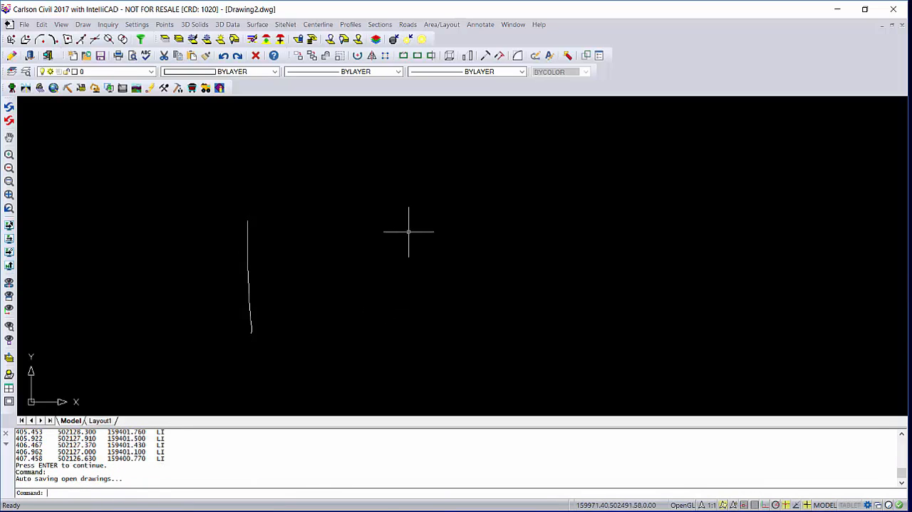
Start Profile from Points on Centerline and write the output to P1.pro, replacing the existing file.
{"action": "left_click", "coordinate": [344, 26]}
{"action": "mouse_move", "coordinate": [363, 47]}
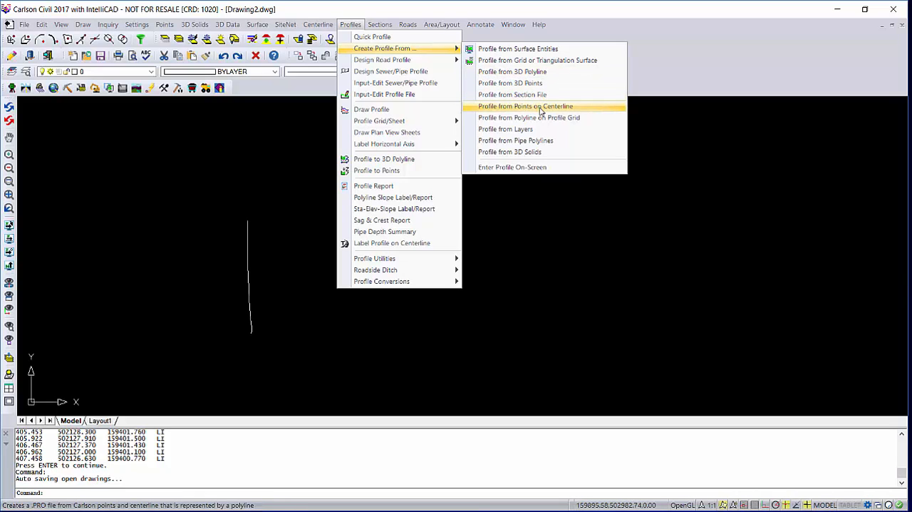
{"action": "left_click", "coordinate": [539, 106]}
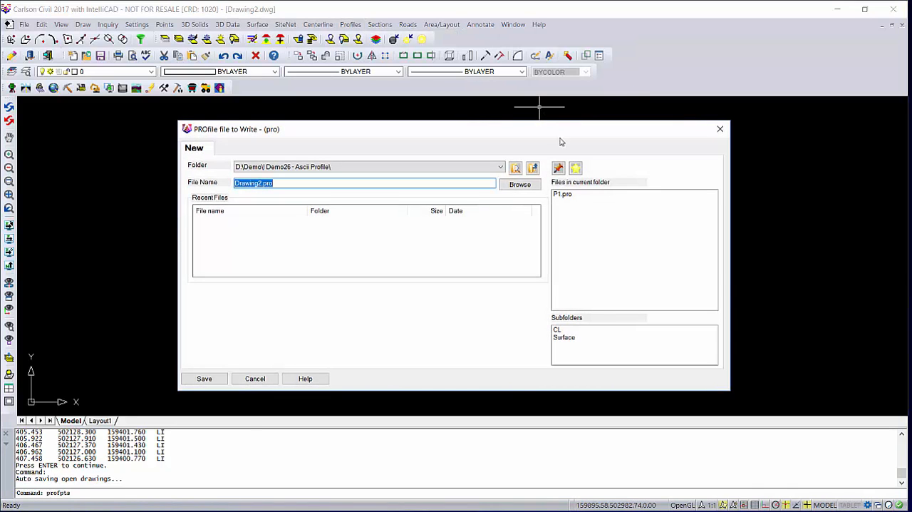
{"action": "left_click", "coordinate": [562, 196]}
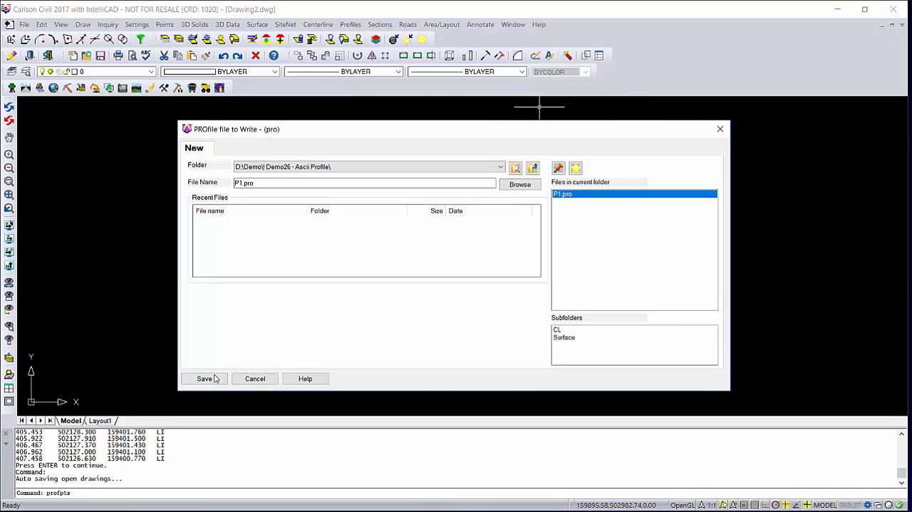
{"action": "left_click", "coordinate": [214, 379]}
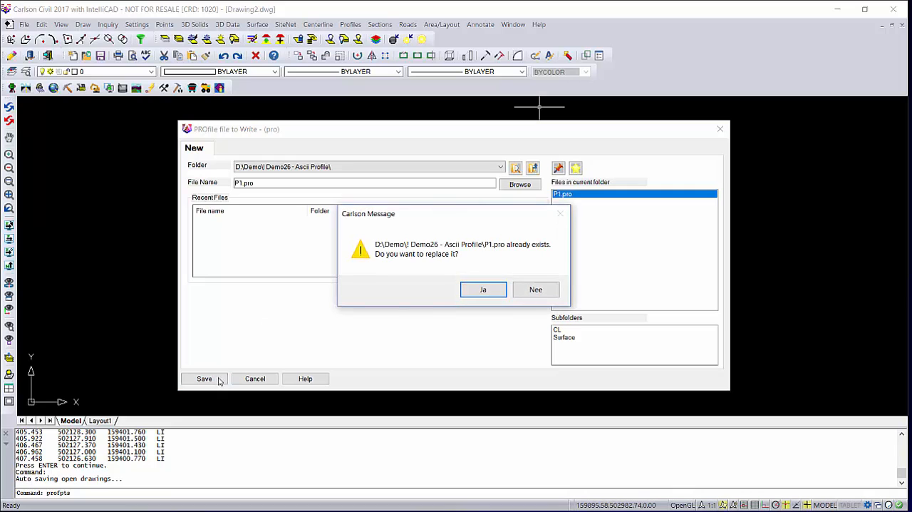
{"action": "left_click", "coordinate": [479, 289]}
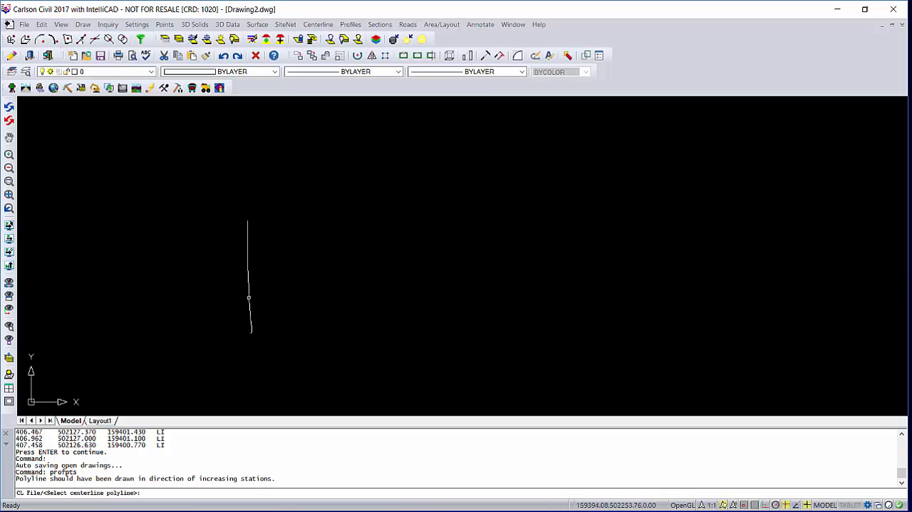
Use the polyline as centerline, with zero elevation points used as profile gap and points selected on screen.
{"action": "left_click", "coordinate": [248, 297]}
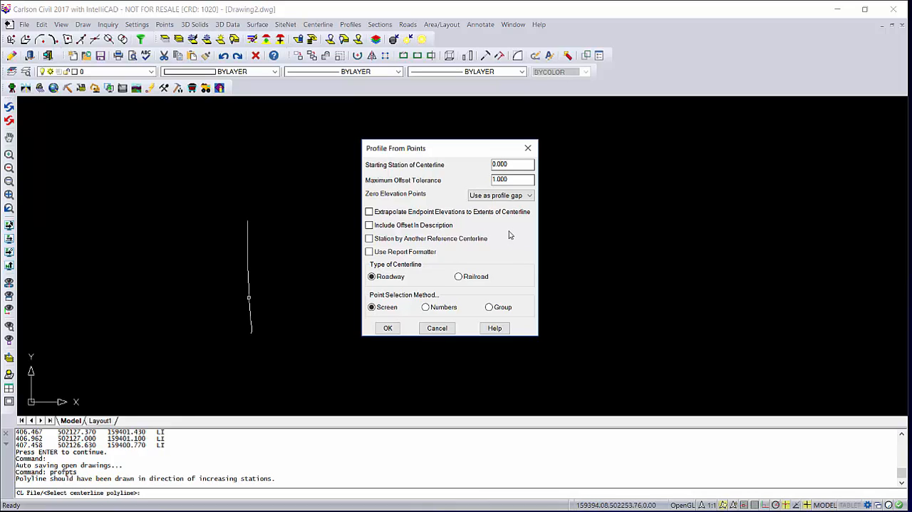
{"action": "left_click", "coordinate": [528, 196]}
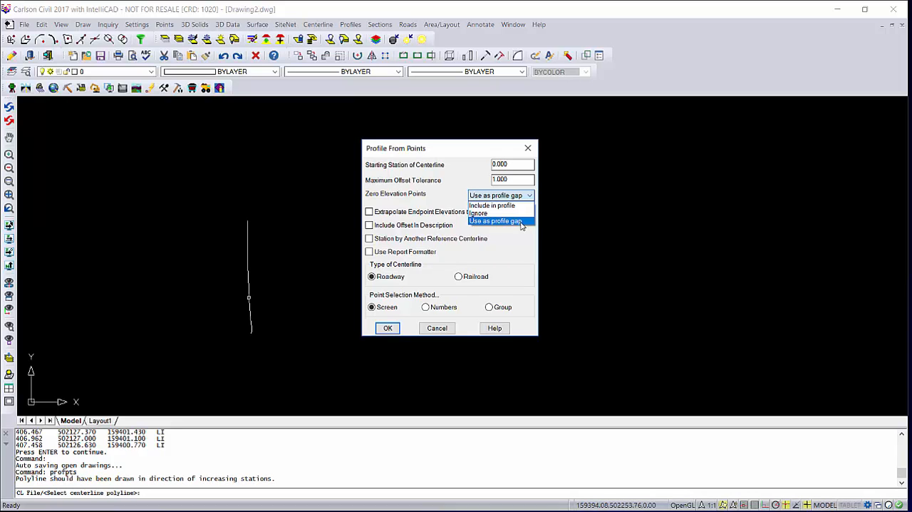
{"action": "left_click", "coordinate": [521, 222]}
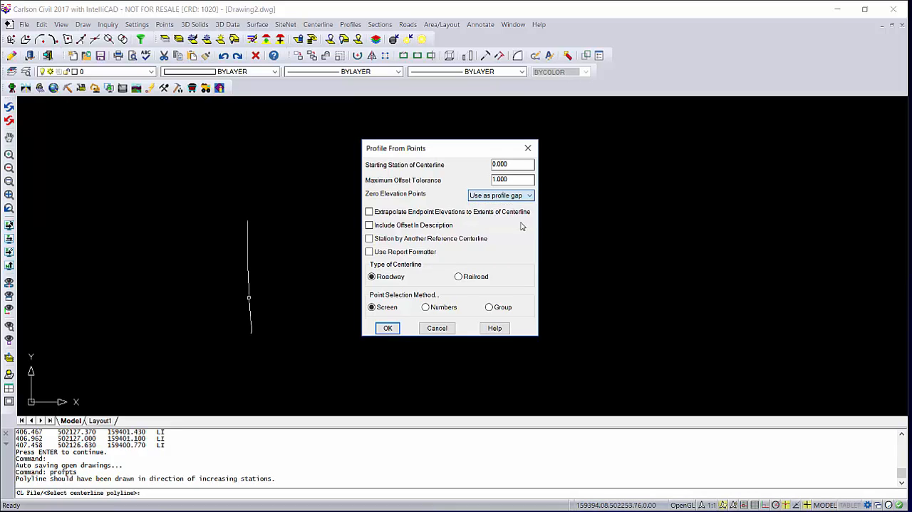
{"action": "left_click", "coordinate": [387, 329]}
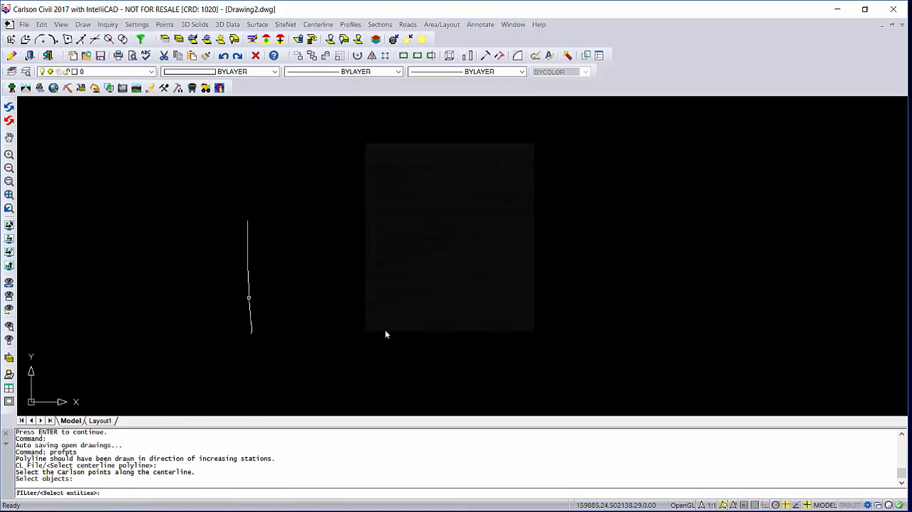
Select all survey points along the centerline to generate the profile, and close the resulting report.
{"action": "left_click", "coordinate": [200, 199]}
{"action": "left_click", "coordinate": [280, 349]}
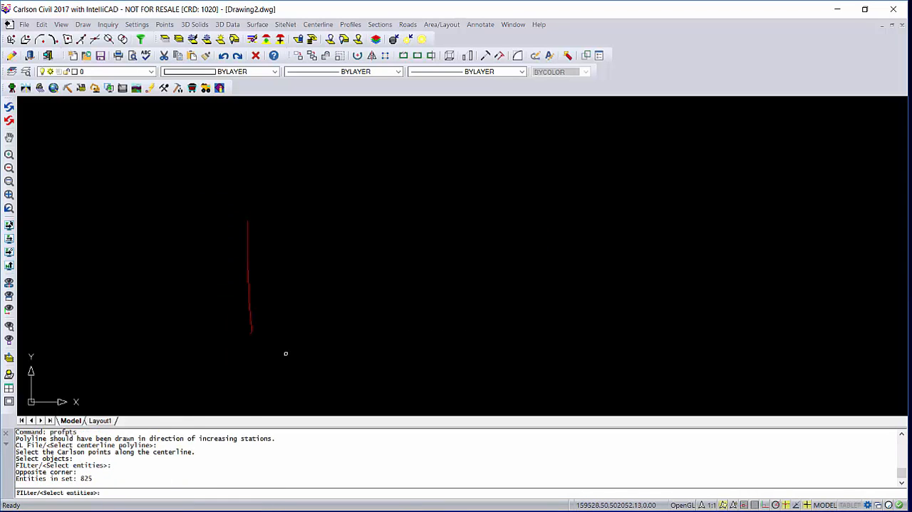
{"action": "key", "text": "Return"}
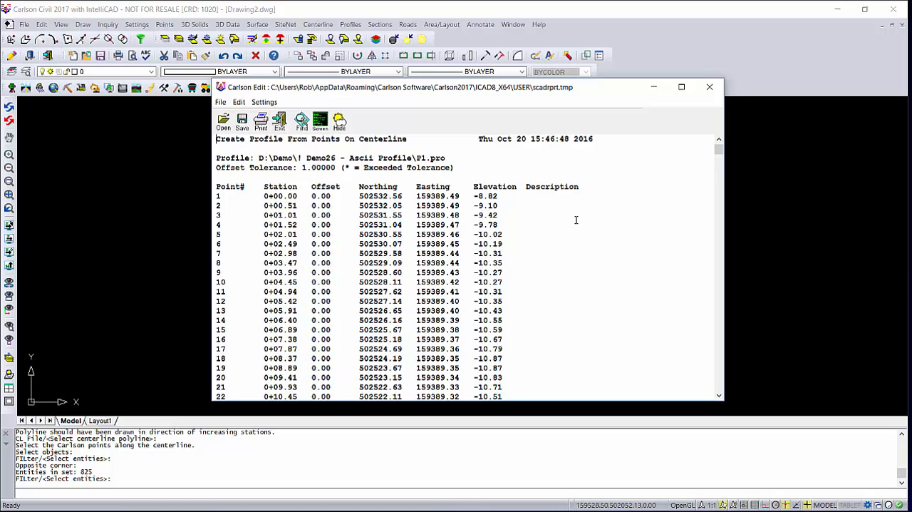
{"action": "left_click", "coordinate": [709, 86]}
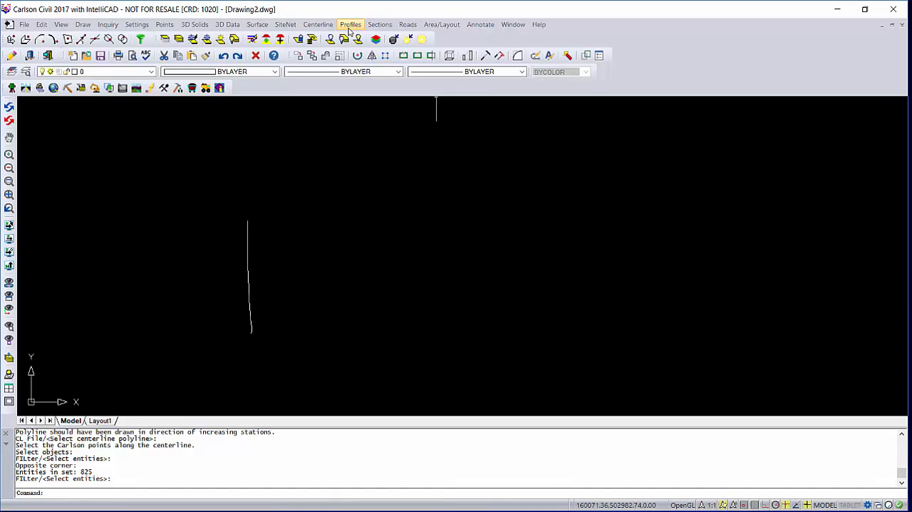
Draw profile P1.pro to the right of the polyline, with grid stations 0 to 390 and elevations -6 to -18.
{"action": "left_click", "coordinate": [349, 25]}
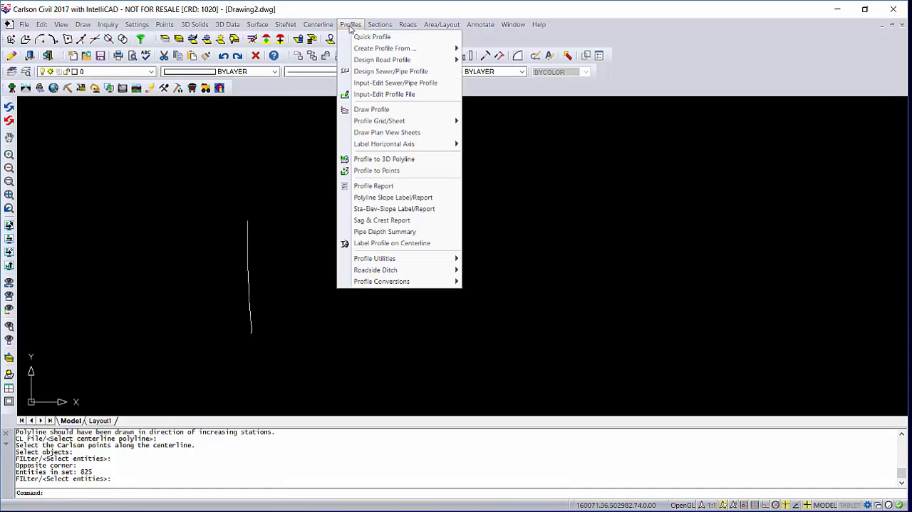
{"action": "left_click", "coordinate": [368, 111]}
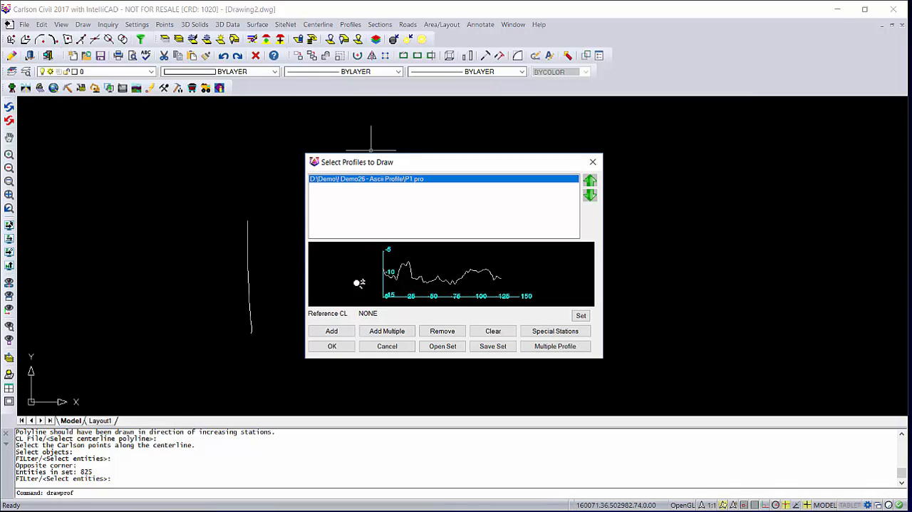
{"action": "left_click", "coordinate": [334, 347]}
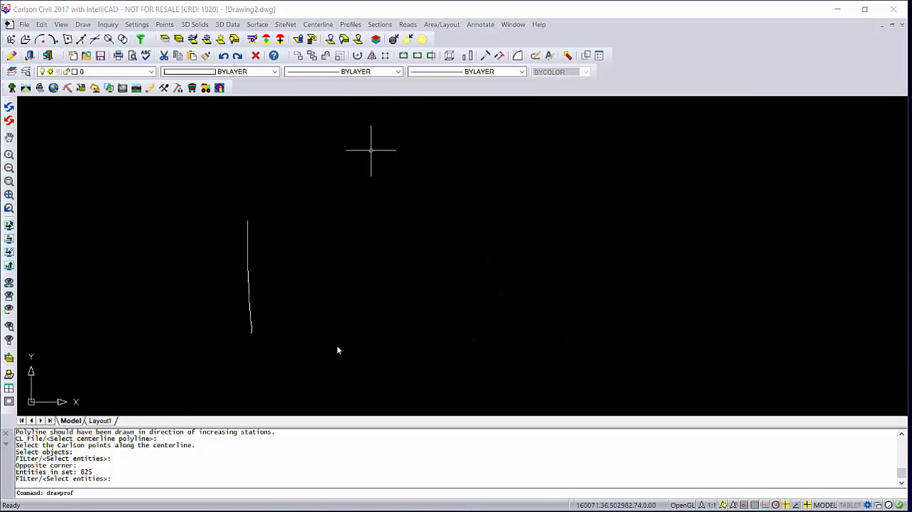
{"action": "left_click", "coordinate": [338, 378]}
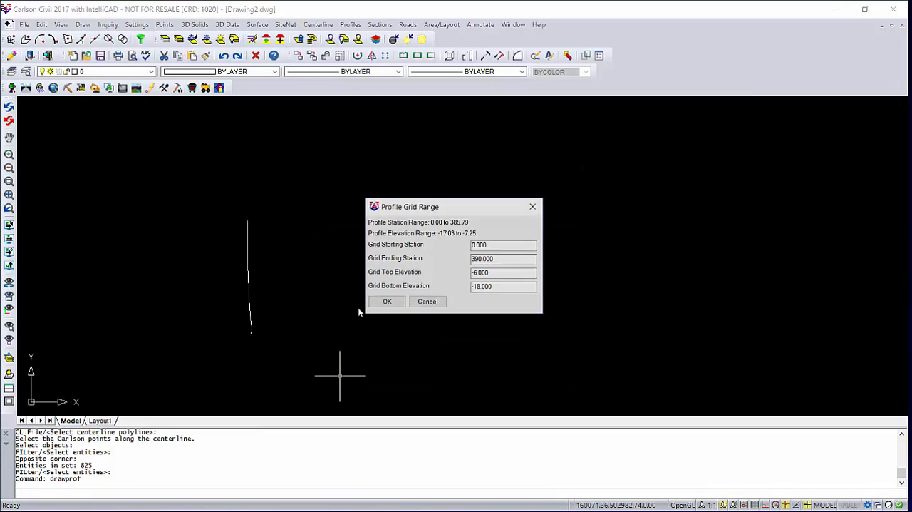
{"action": "left_click", "coordinate": [379, 299]}
{"action": "left_click", "coordinate": [366, 250]}
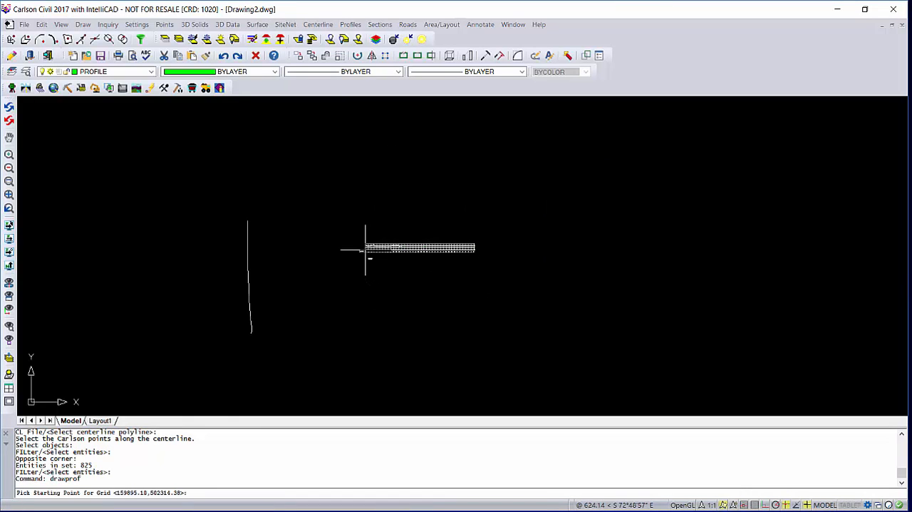
Examine the redrawn P1 profile along its whole length, checking its separate segments and the gaps at the zero-elevation points.
{"action": "scroll", "coordinate": [374, 243], "scroll_direction": "up", "scroll_amount": 3}
{"action": "scroll", "coordinate": [396, 265], "scroll_direction": "up", "scroll_amount": 3}
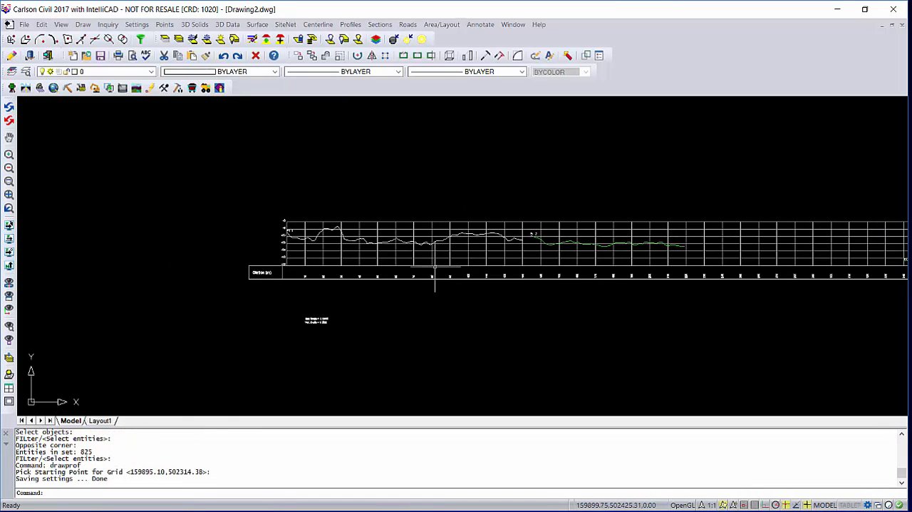
{"action": "middle_click_drag", "start_coordinate": [585, 247], "coordinate": [396, 262]}
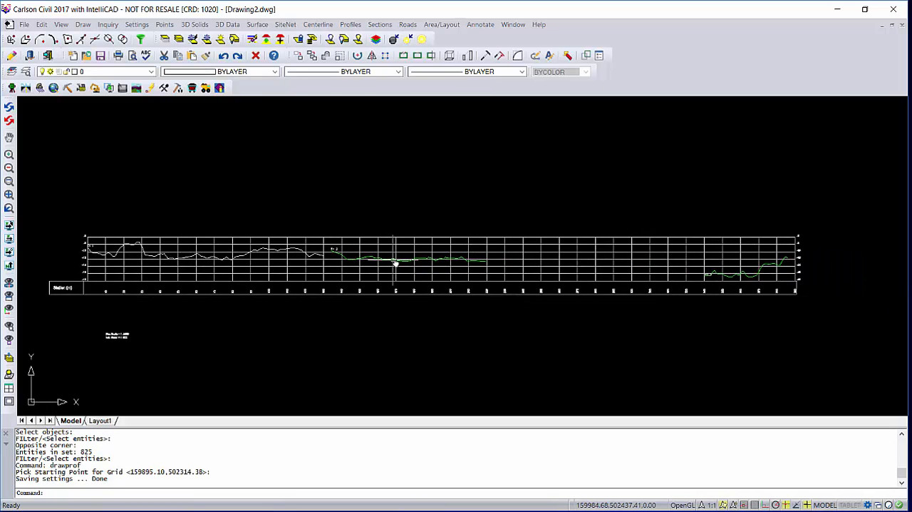
{"action": "scroll", "coordinate": [710, 276], "scroll_direction": "up", "scroll_amount": 4}
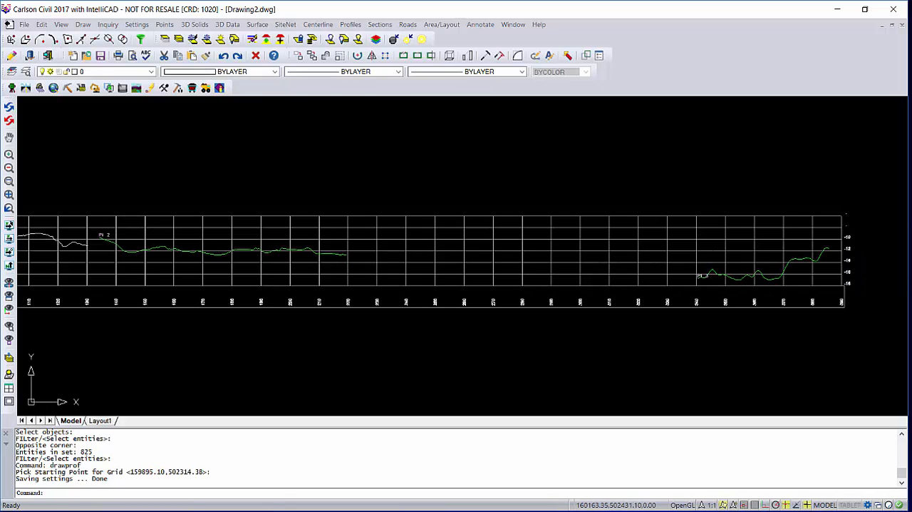
{"action": "scroll", "coordinate": [598, 288], "scroll_direction": "down", "scroll_amount": 4}
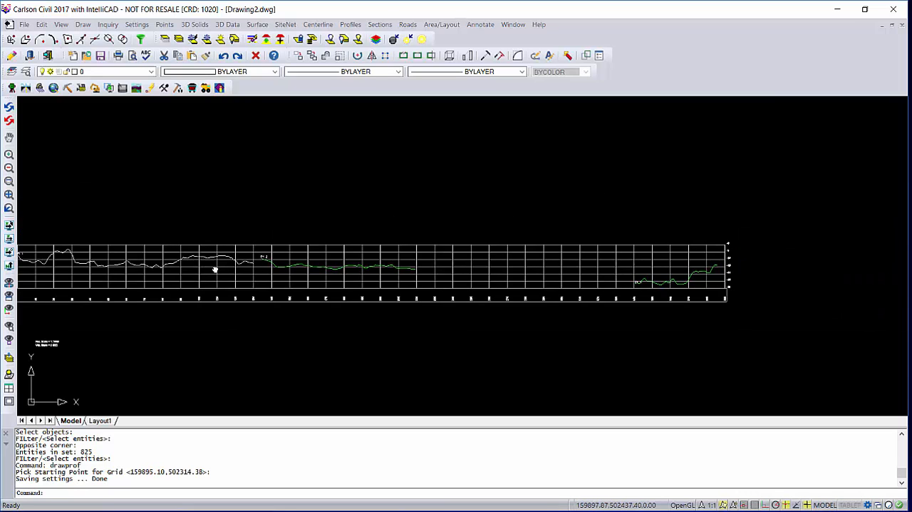
{"action": "middle_click_drag", "start_coordinate": [214, 268], "coordinate": [366, 257]}
{"action": "scroll", "coordinate": [169, 249], "scroll_direction": "up", "scroll_amount": 4}
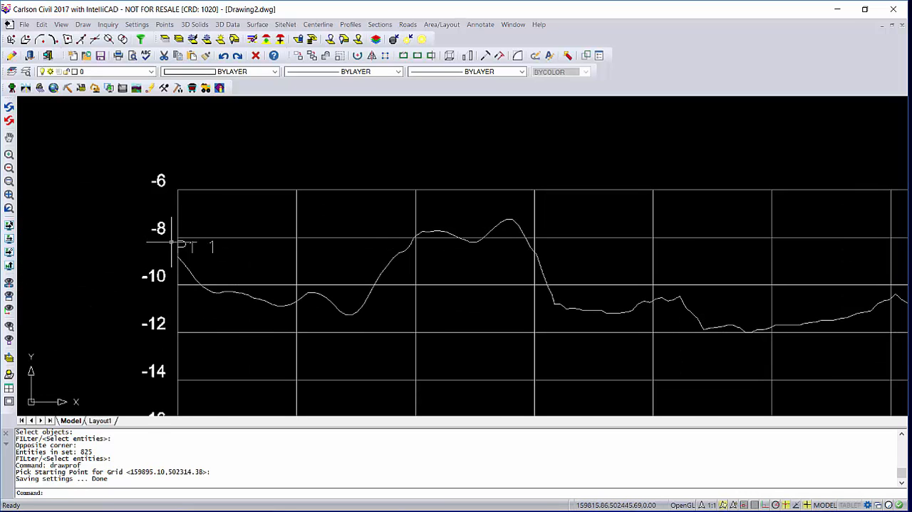
{"action": "scroll", "coordinate": [235, 292], "scroll_direction": "down", "scroll_amount": 4}
{"action": "middle_click_drag", "start_coordinate": [358, 295], "coordinate": [256, 279]}
{"action": "scroll", "coordinate": [350, 279], "scroll_direction": "up", "scroll_amount": 3}
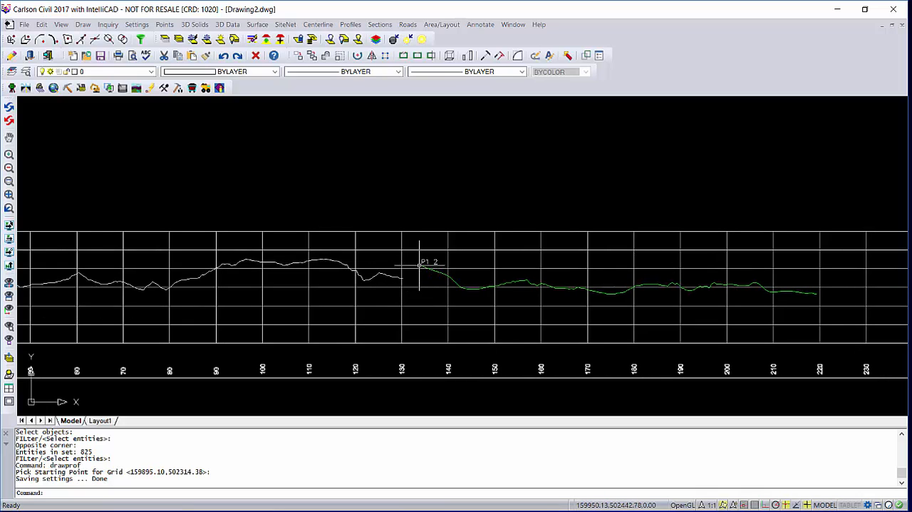
{"action": "scroll", "coordinate": [474, 287], "scroll_direction": "down", "scroll_amount": 2}
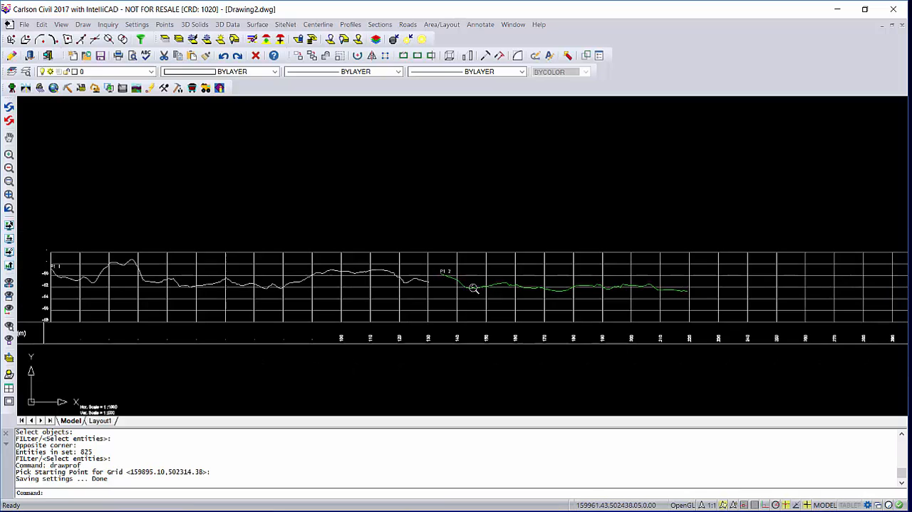
{"action": "middle_click_drag", "start_coordinate": [529, 290], "coordinate": [250, 271]}
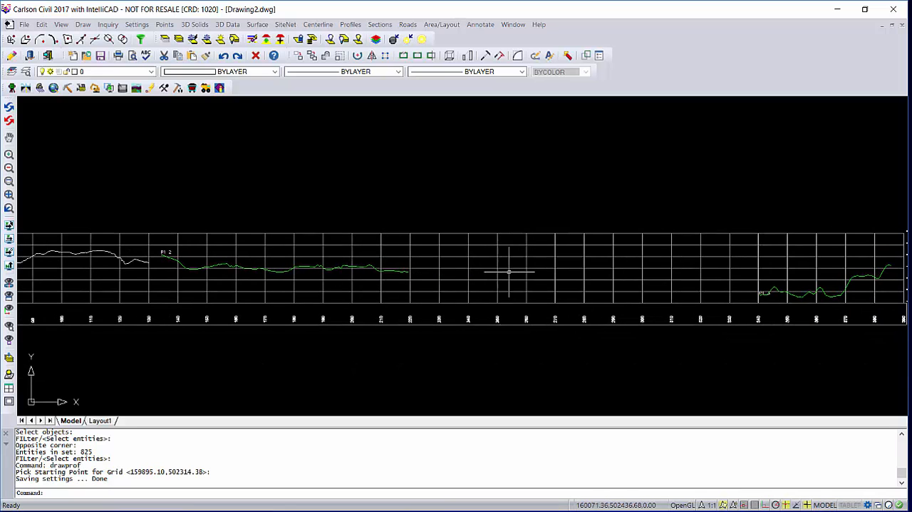
{"action": "scroll", "coordinate": [756, 292], "scroll_direction": "up", "scroll_amount": 4}
{"action": "scroll", "coordinate": [761, 294], "scroll_direction": "down", "scroll_amount": 6}
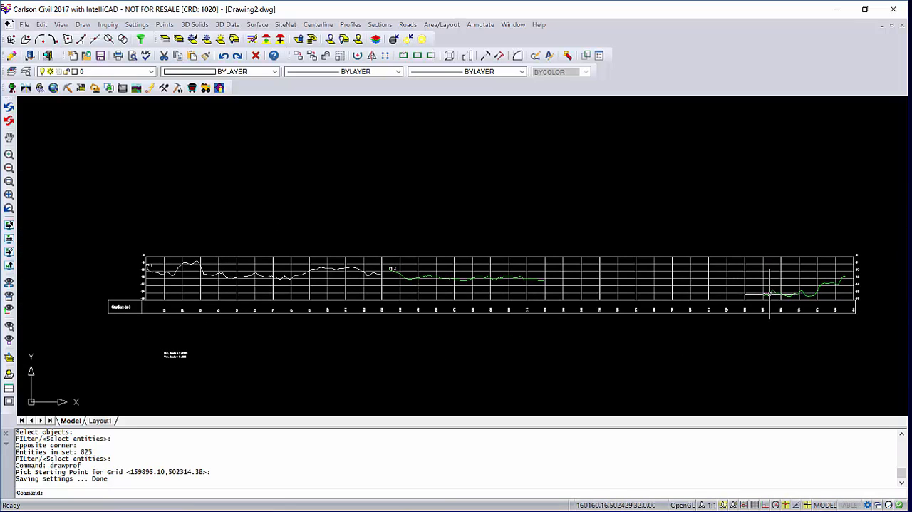
Inspect the profile gap between stations 130 and 140 up close, and view the whole profile together with the source polyline.
{"action": "scroll", "coordinate": [412, 283], "scroll_direction": "up", "scroll_amount": 4}
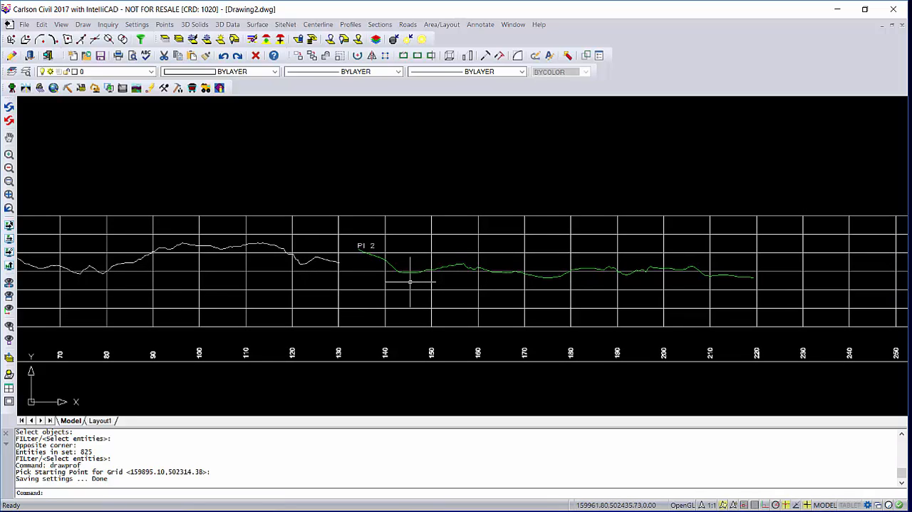
{"action": "middle_click_drag", "start_coordinate": [387, 266], "coordinate": [419, 268]}
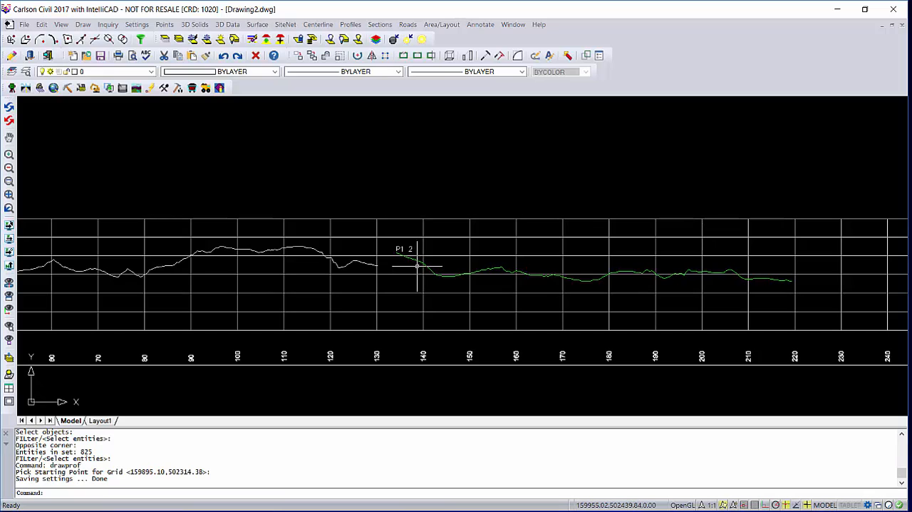
{"action": "scroll", "coordinate": [417, 266], "scroll_direction": "up", "scroll_amount": 2}
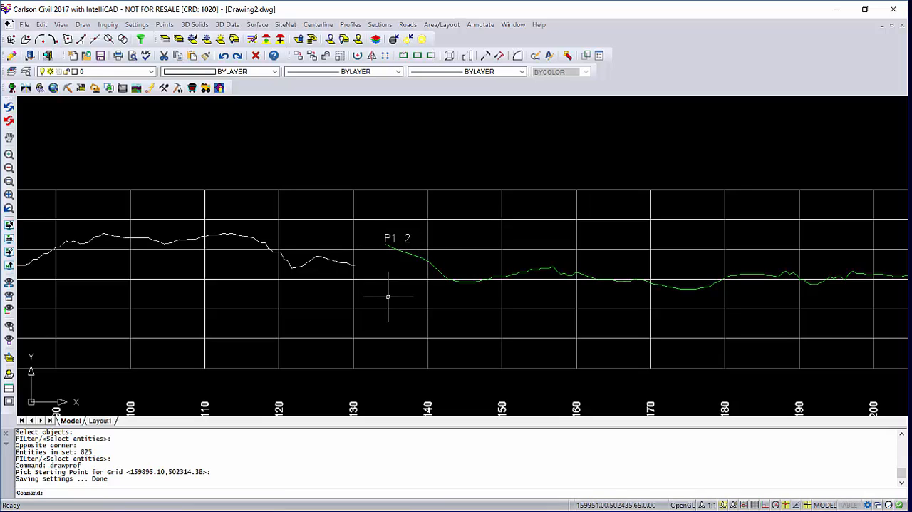
{"action": "scroll", "coordinate": [387, 297], "scroll_direction": "down", "scroll_amount": 2}
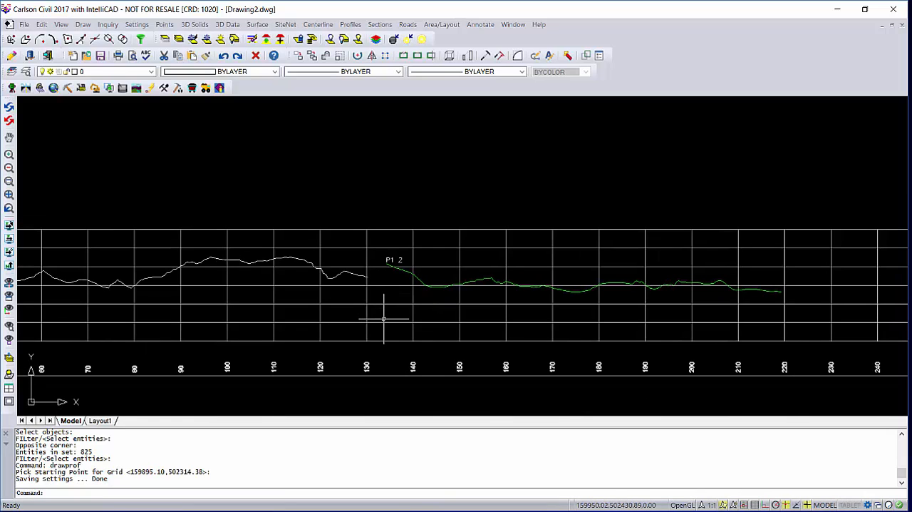
{"action": "scroll", "coordinate": [383, 318], "scroll_direction": "down", "scroll_amount": 2}
{"action": "scroll", "coordinate": [383, 318], "scroll_direction": "down", "scroll_amount": 3}
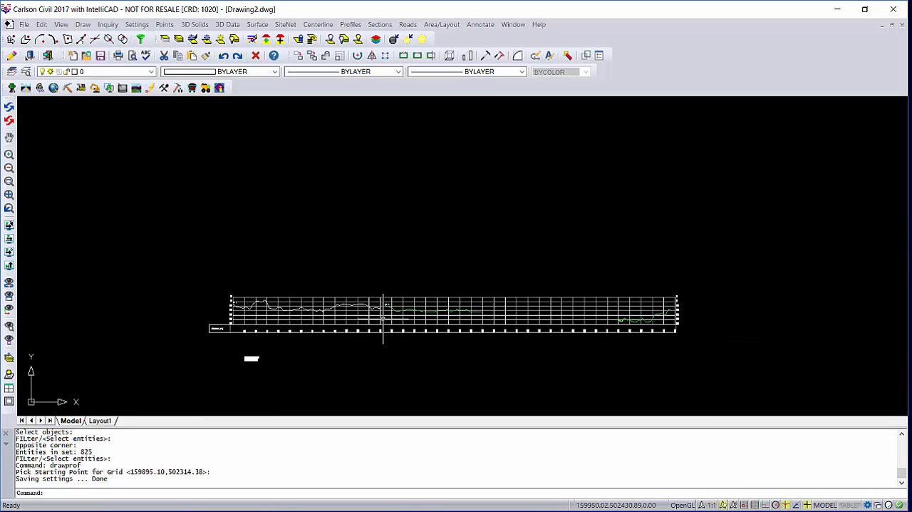
{"action": "scroll", "coordinate": [384, 319], "scroll_direction": "down", "scroll_amount": 4}
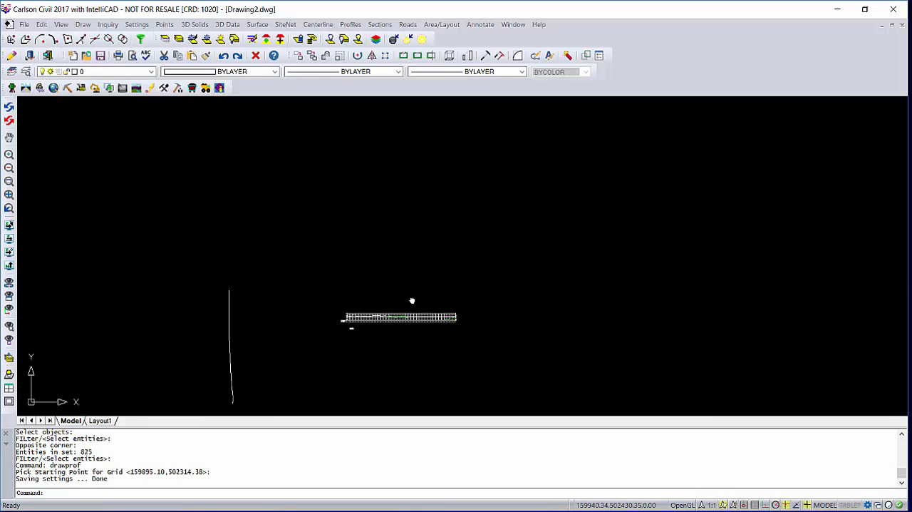
{"action": "middle_click_drag", "start_coordinate": [382, 319], "coordinate": [450, 250]}
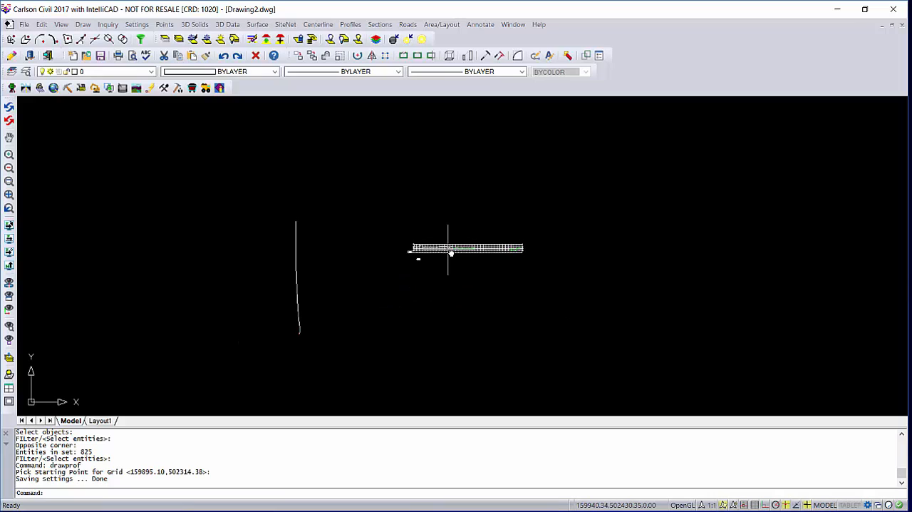